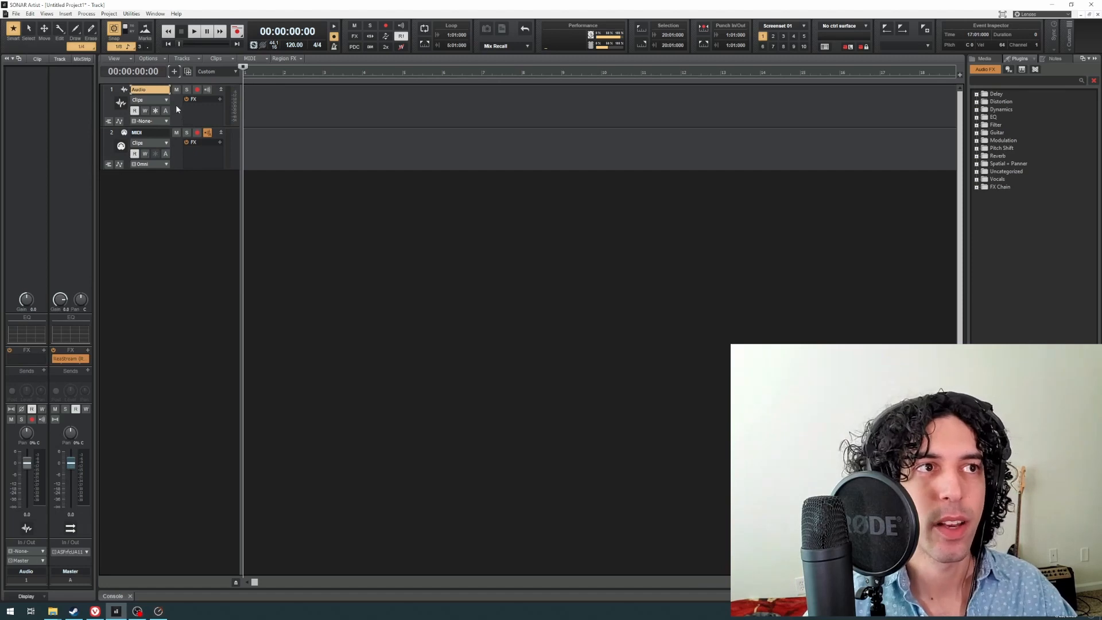
# Step: Delete the MIDI track from the project
pyautogui.click(176, 155)
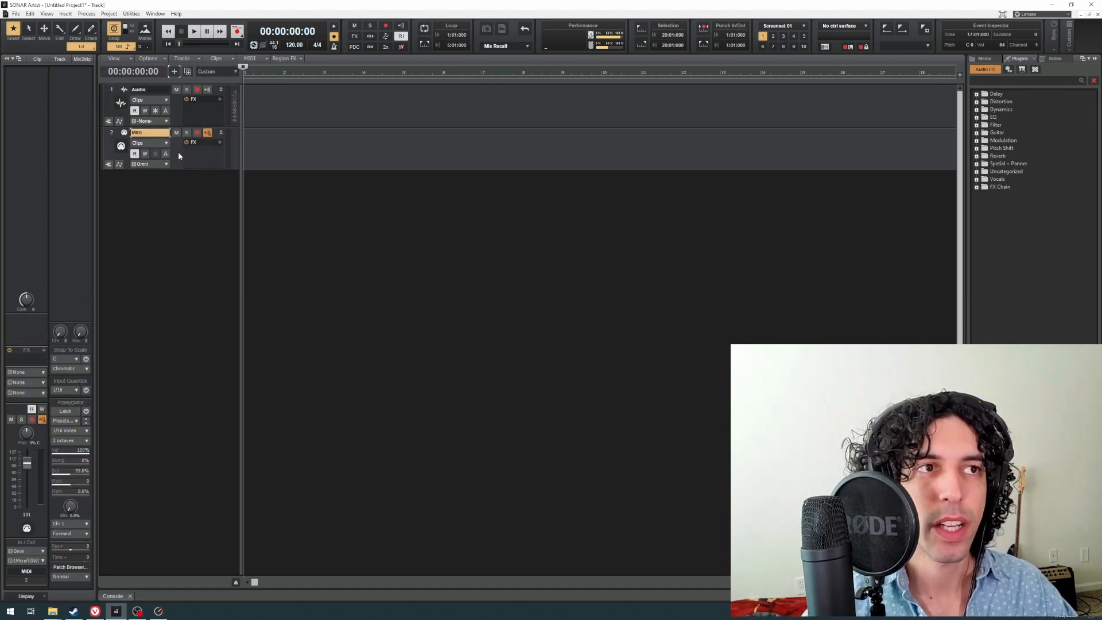
pyautogui.rightClick(178, 152)
pyautogui.click(195, 245)
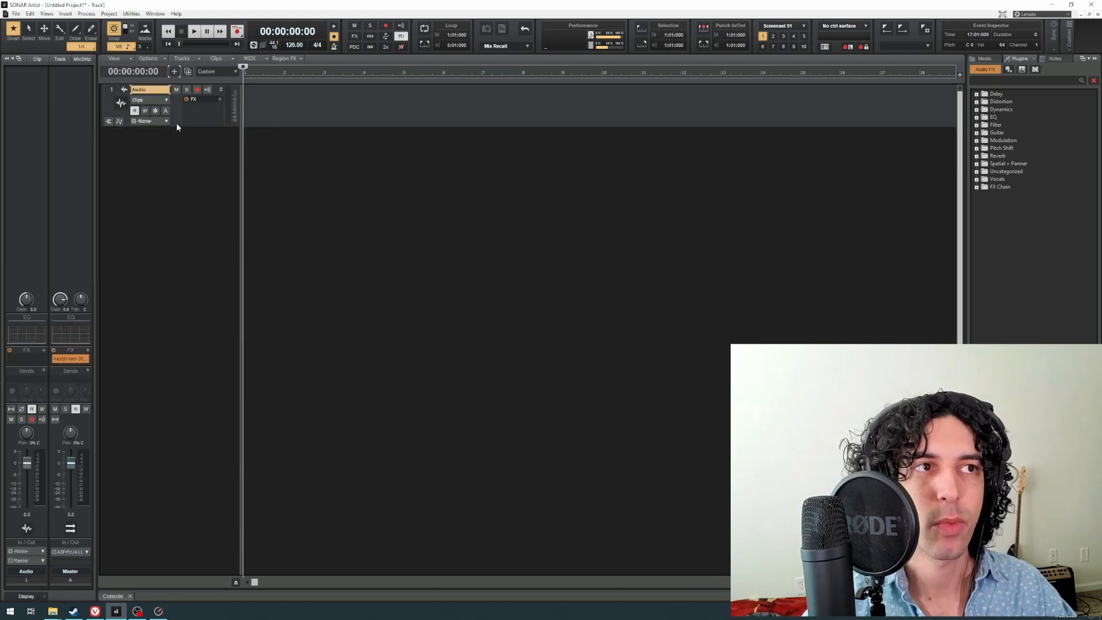
# Step: Add one new audio track with its input set to Left ASIO Fireface USB Analog 1
pyautogui.click(174, 71)
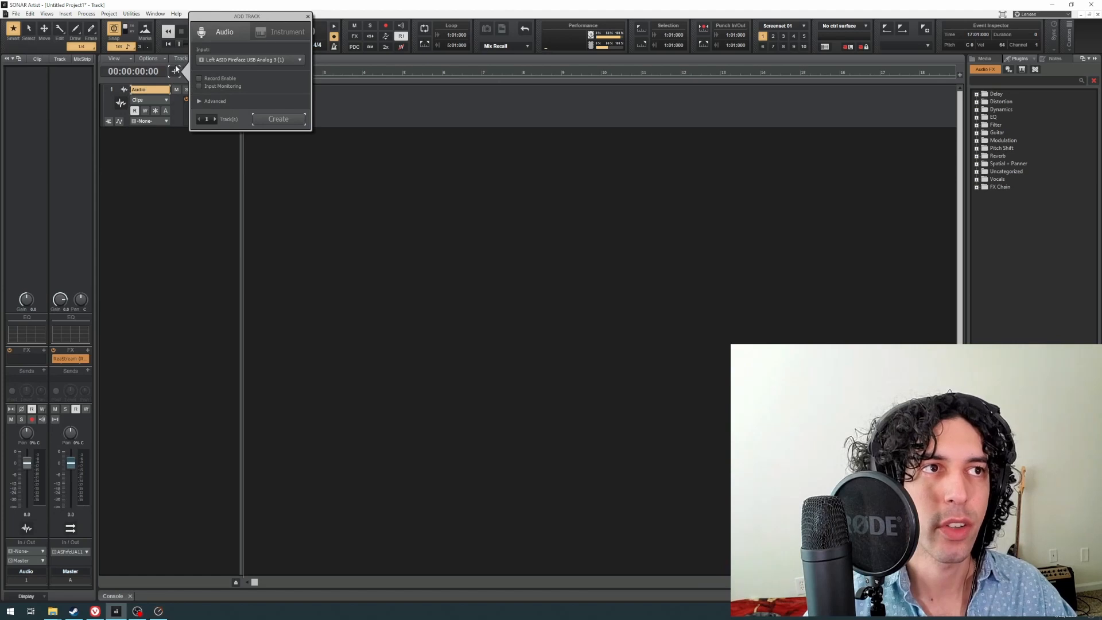
pyautogui.click(175, 72)
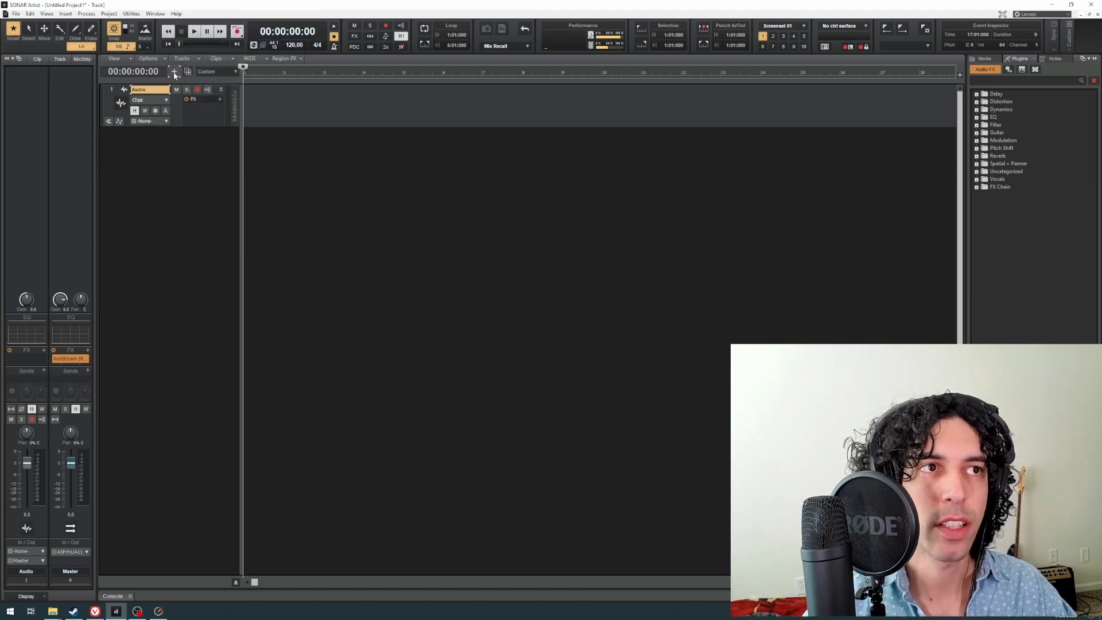
pyautogui.click(175, 72)
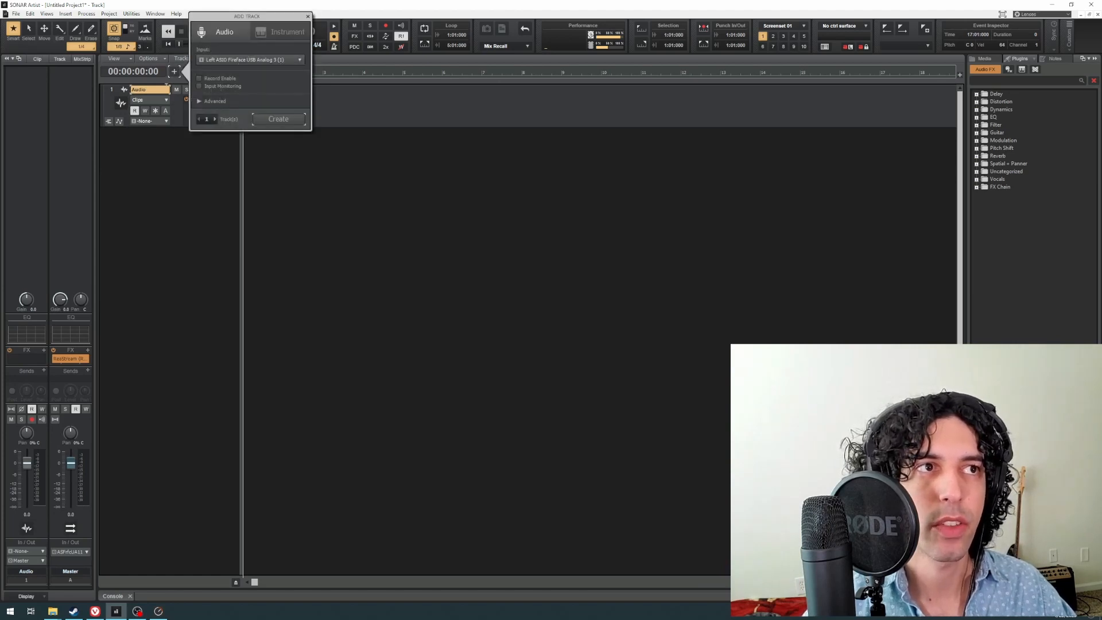
pyautogui.click(254, 36)
pyautogui.click(244, 37)
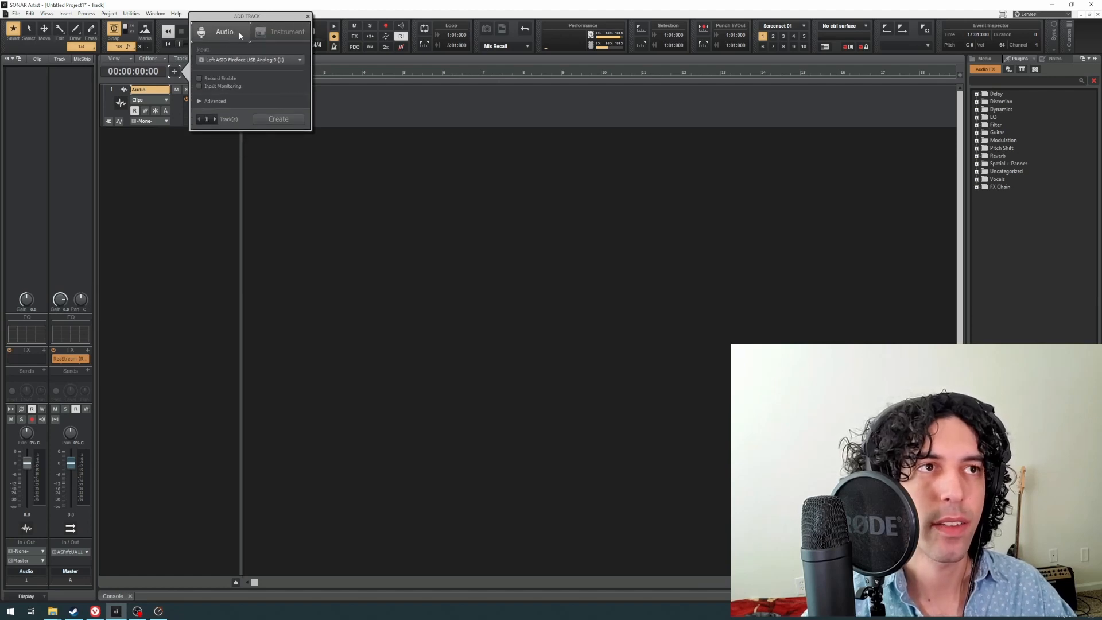
pyautogui.click(279, 36)
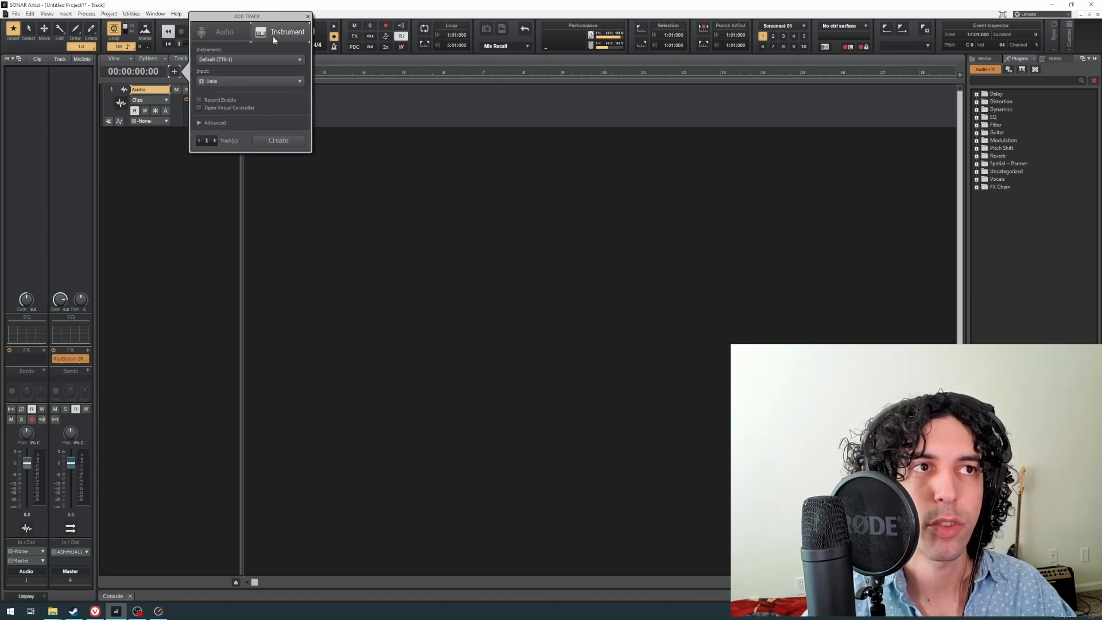
pyautogui.click(232, 35)
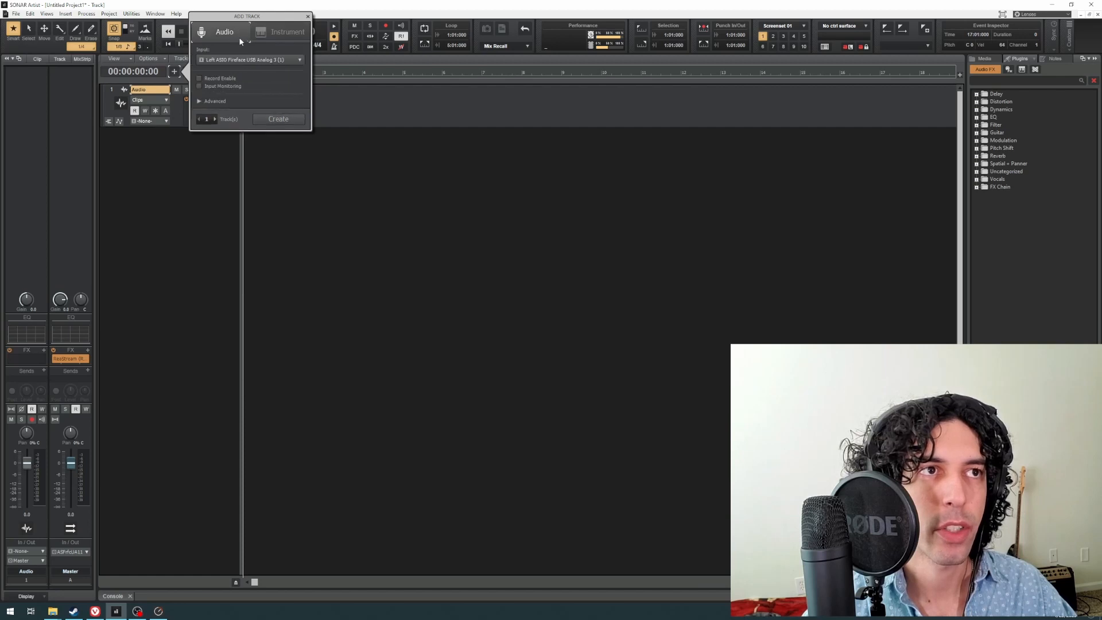
pyautogui.click(295, 60)
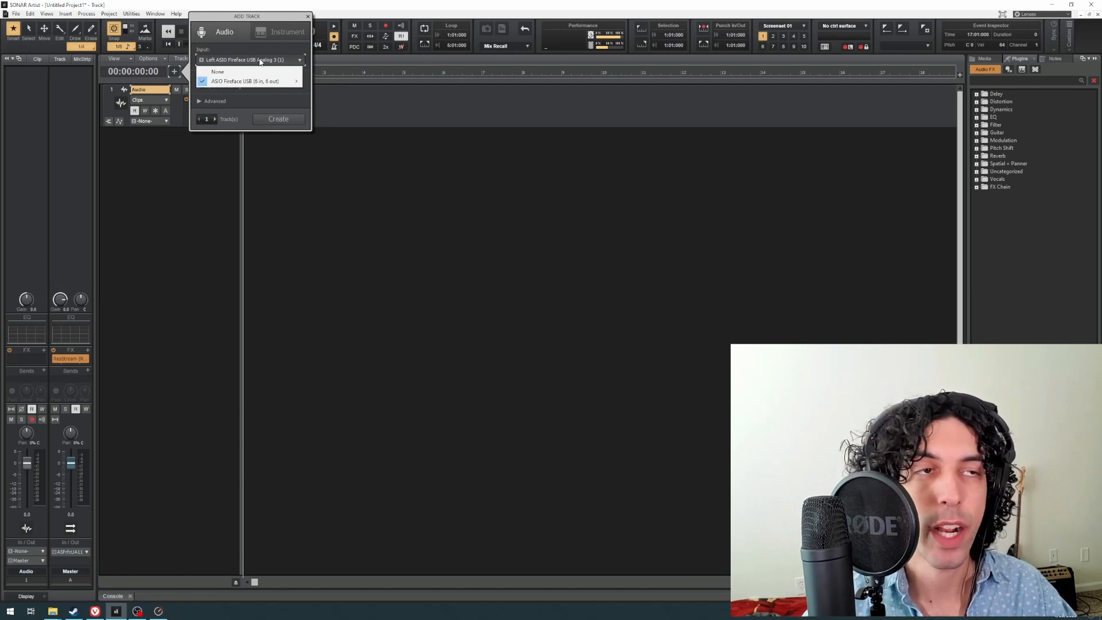
pyautogui.moveTo(273, 83)
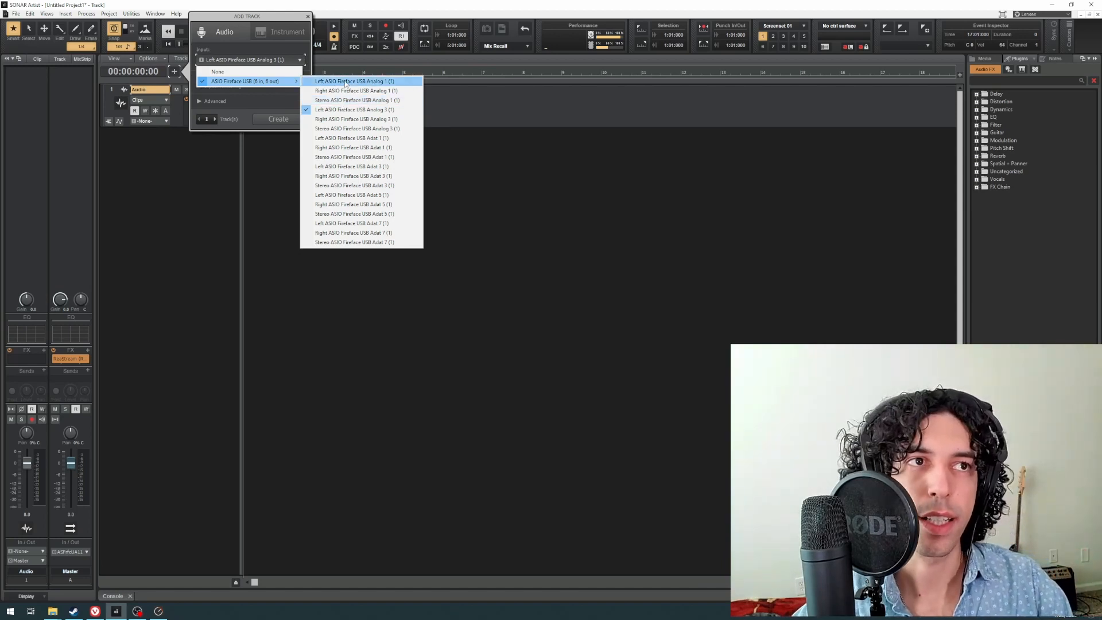
pyautogui.click(353, 81)
pyautogui.click(287, 119)
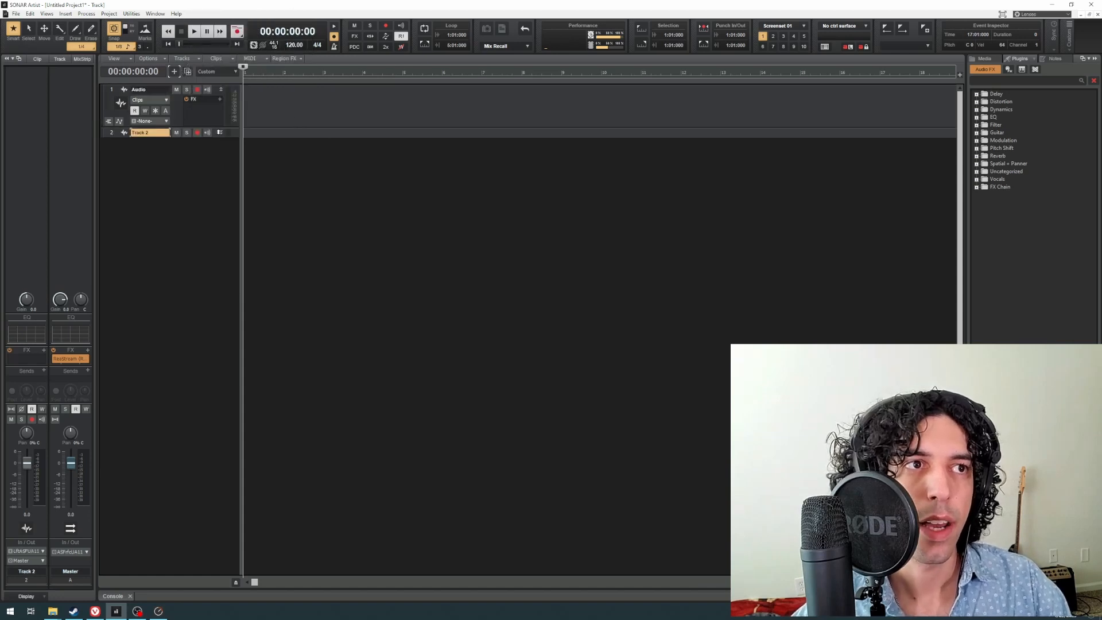
# Step: Expand the new audio track's controls and view its input source options without changing the assigned input
pyautogui.click(221, 132)
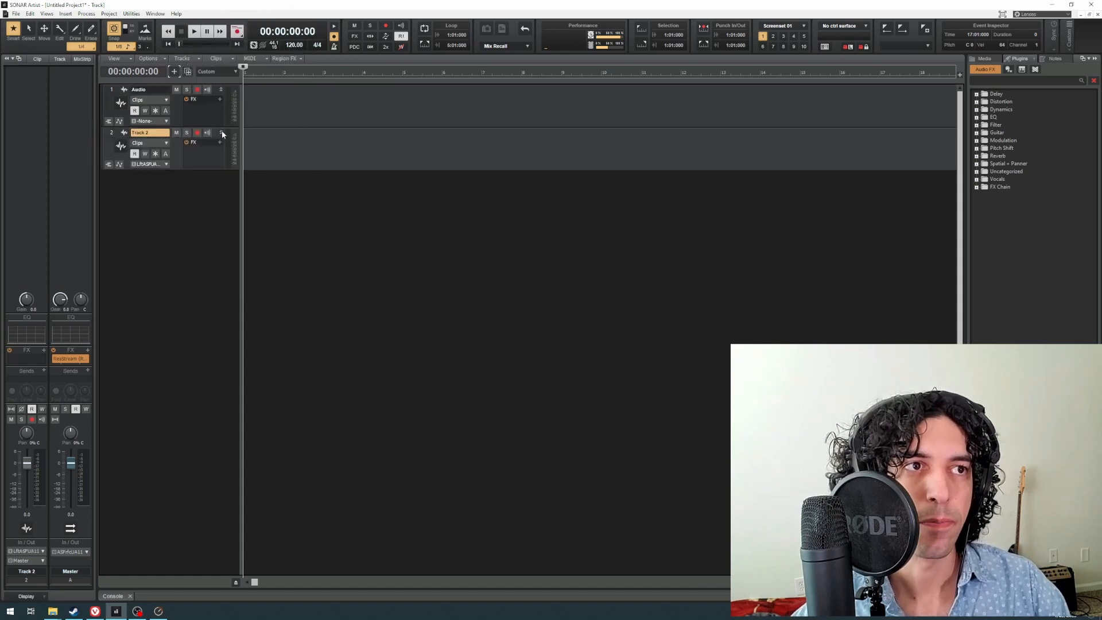
pyautogui.click(167, 165)
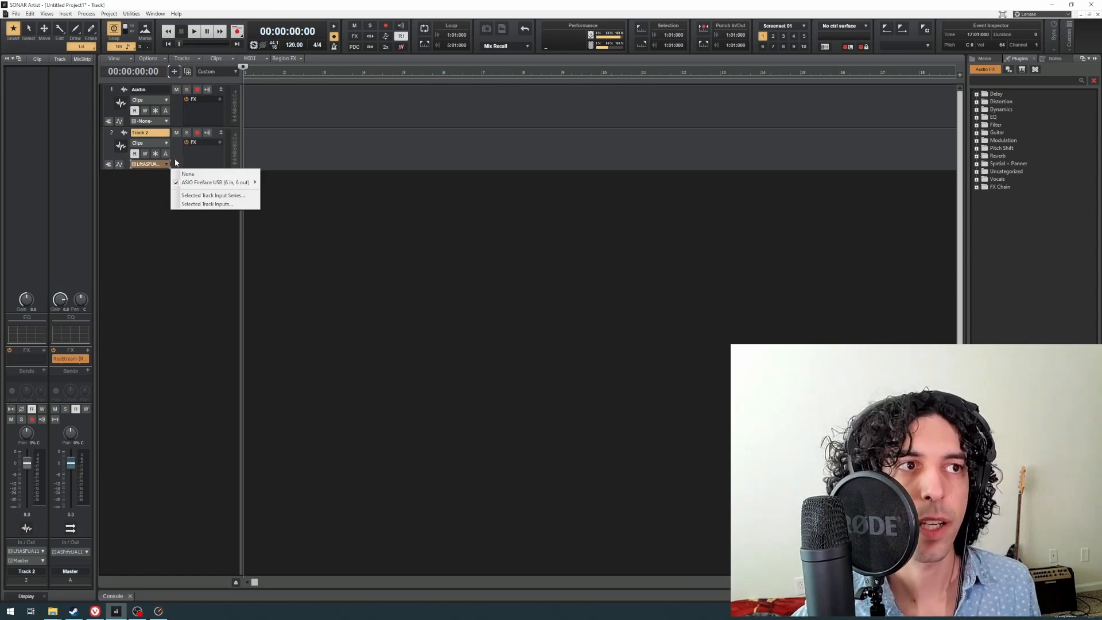
pyautogui.click(176, 163)
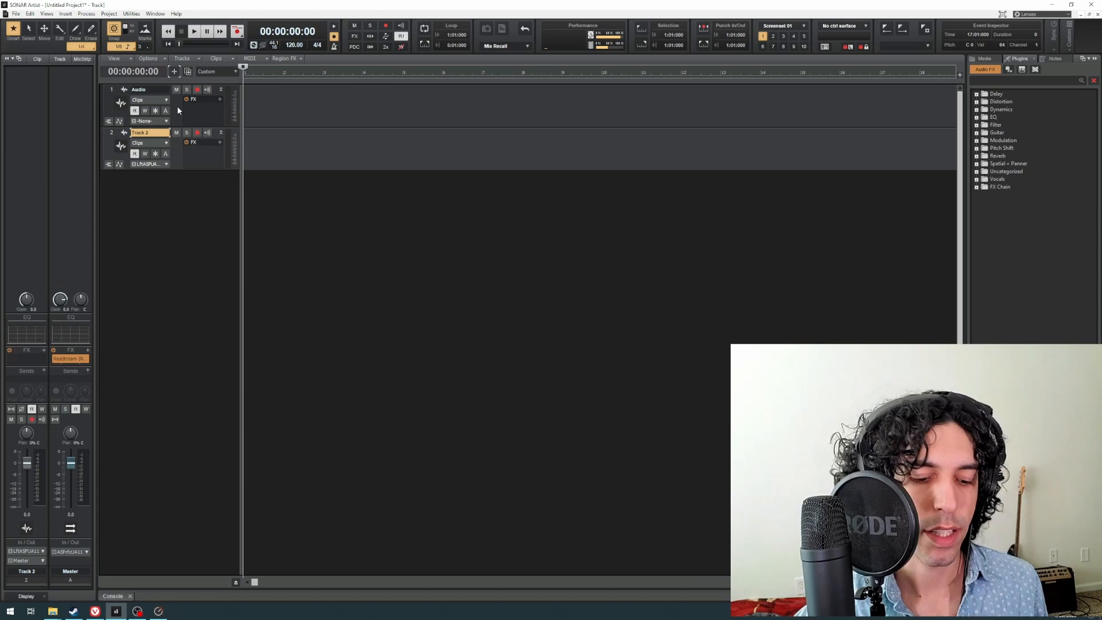
pyautogui.click(174, 72)
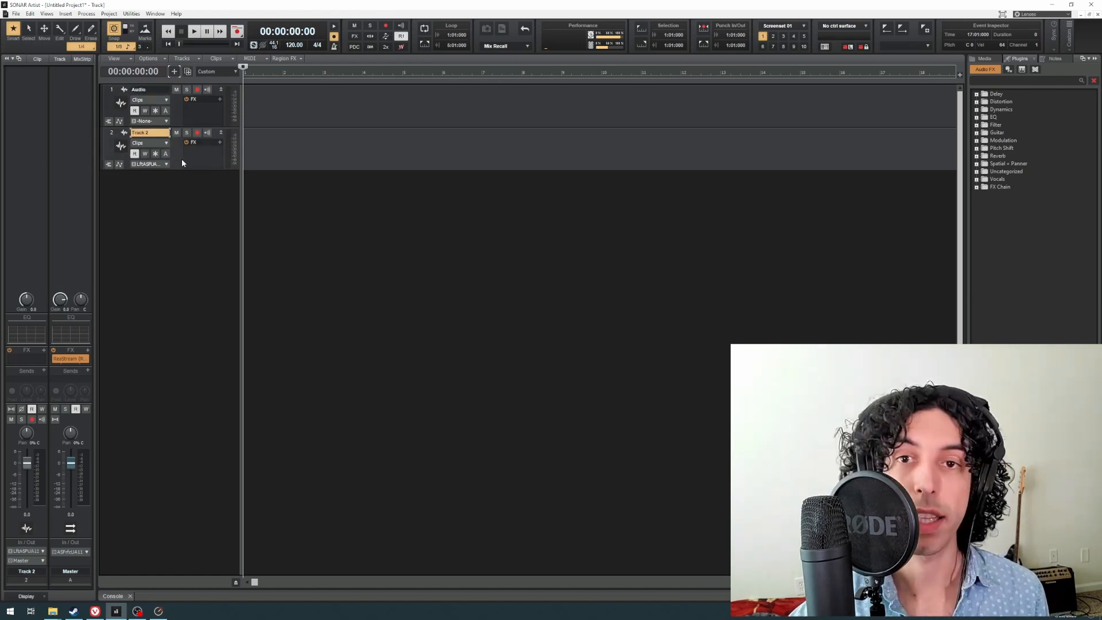
# Step: Duplicate Track 2, then select Track 2 together with its copy and duplicate both tracks at once
pyautogui.click(188, 71)
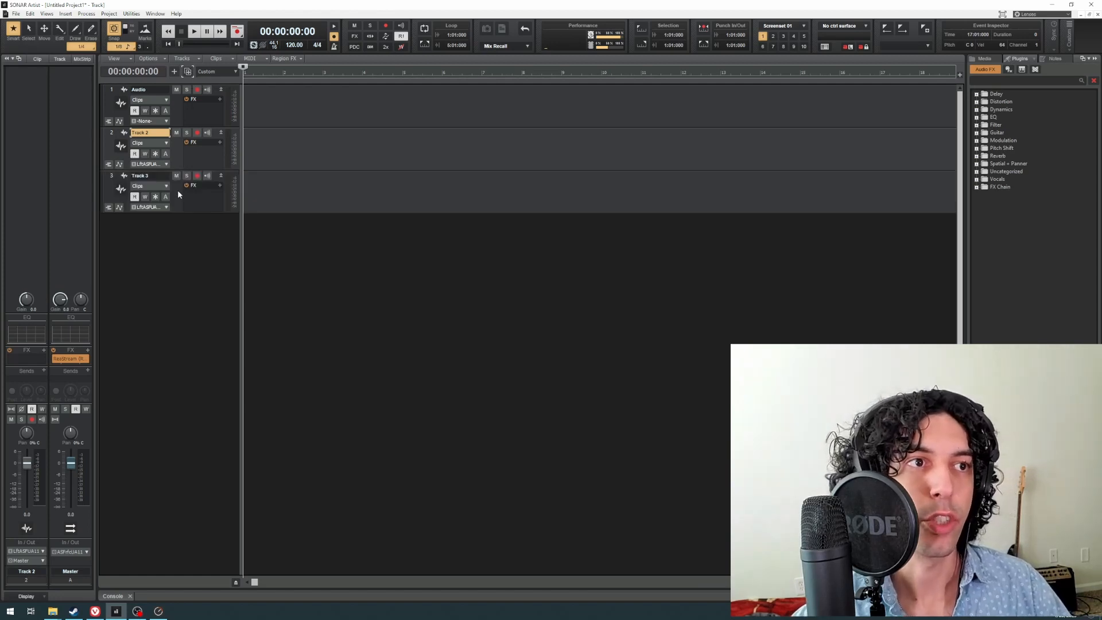
pyautogui.click(177, 189)
pyautogui.click(253, 155)
pyautogui.moveTo(252, 155); pyautogui.dragTo(284, 193)
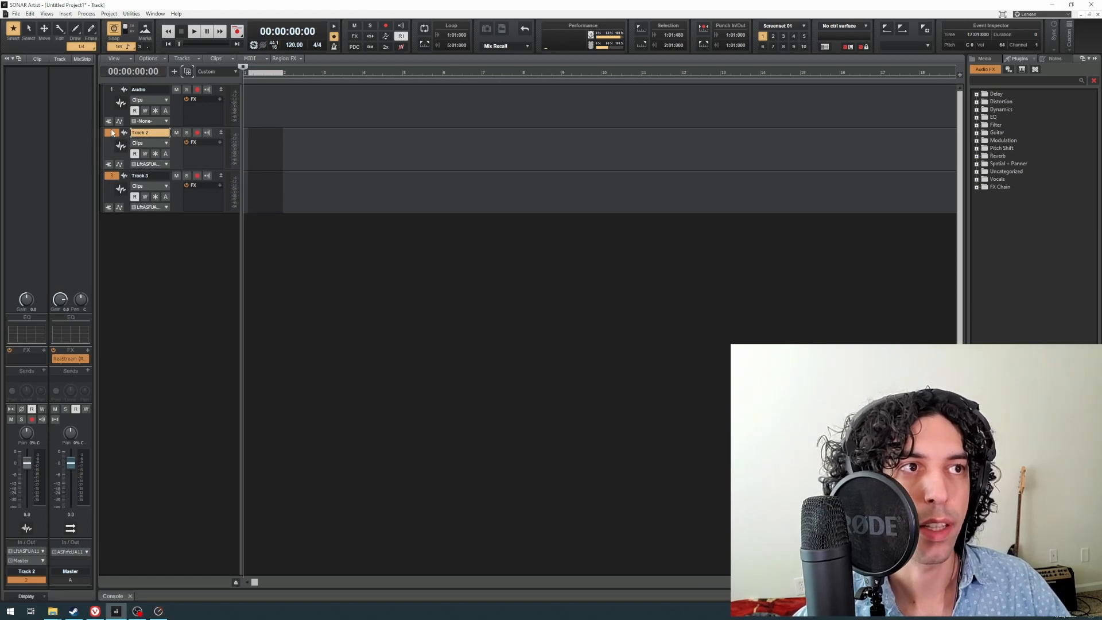
pyautogui.click(188, 71)
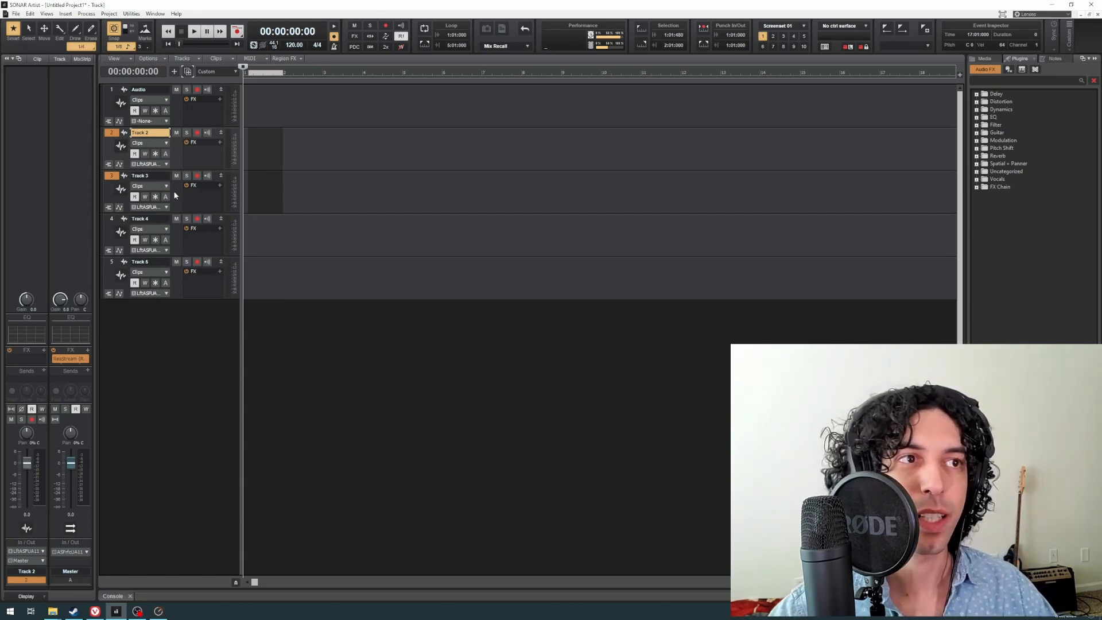
# Step: Check which ASIO Fireface USB input is assigned to the duplicated Track 4
pyautogui.click(166, 250)
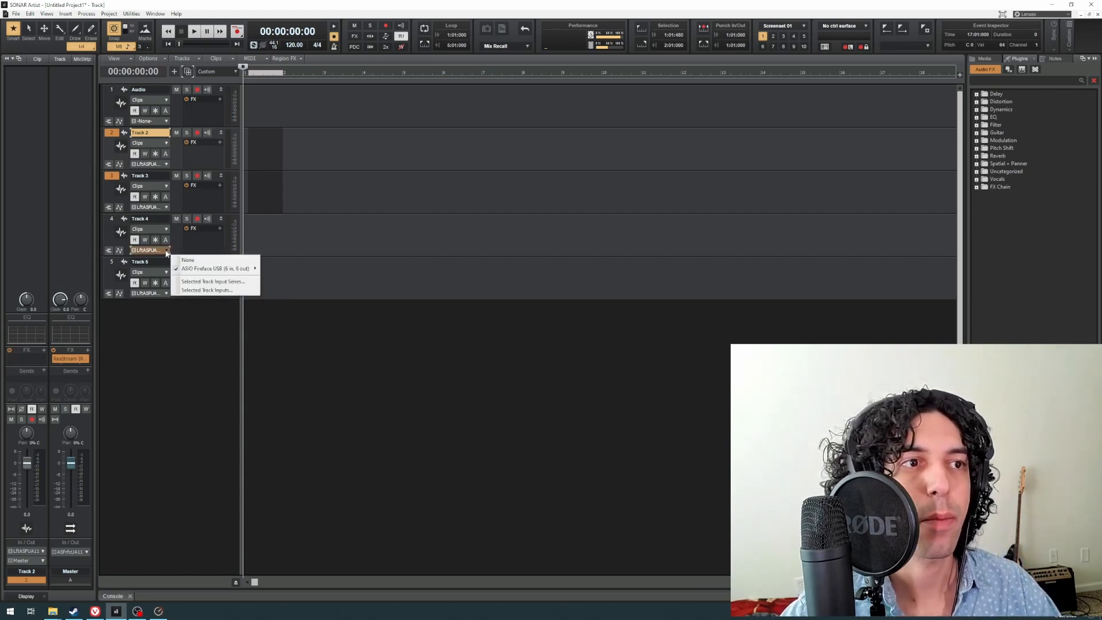
pyautogui.moveTo(214, 268)
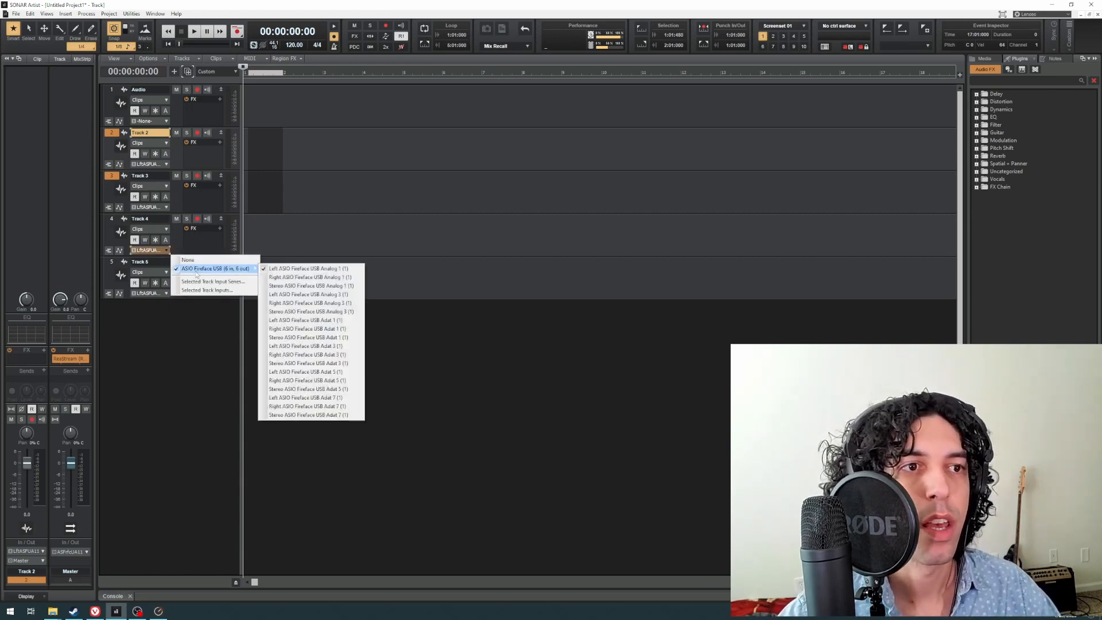
pyautogui.click(177, 244)
pyautogui.click(177, 244)
pyautogui.click(178, 200)
pyautogui.click(180, 154)
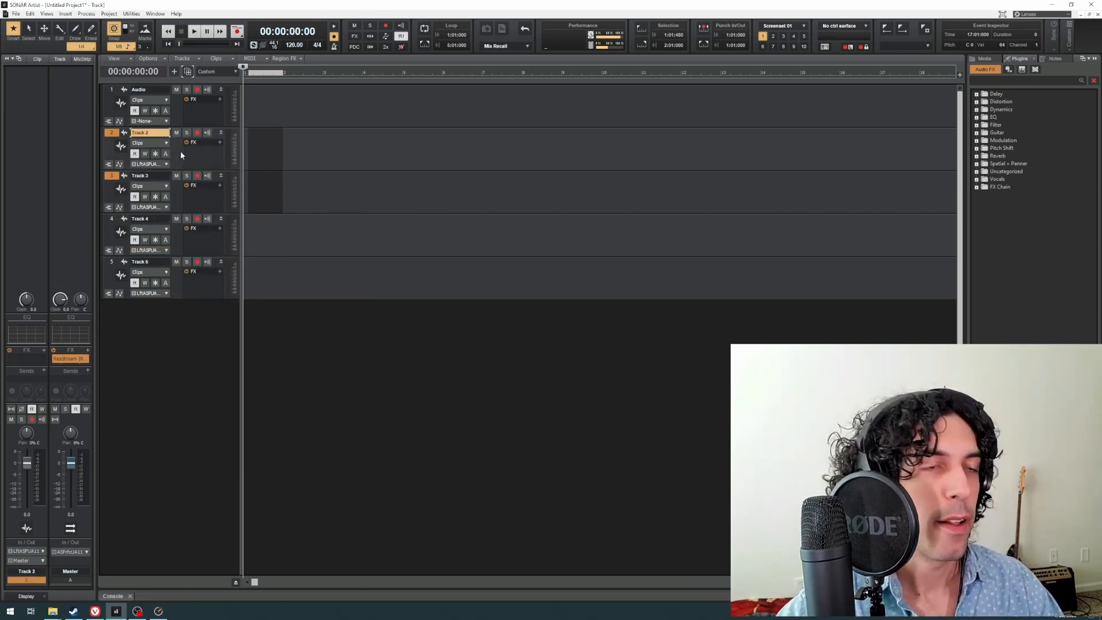
# Step: Undo both track duplications, keeping only the Audio track and Track 2
pyautogui.hotkey('ctrl', 'z')
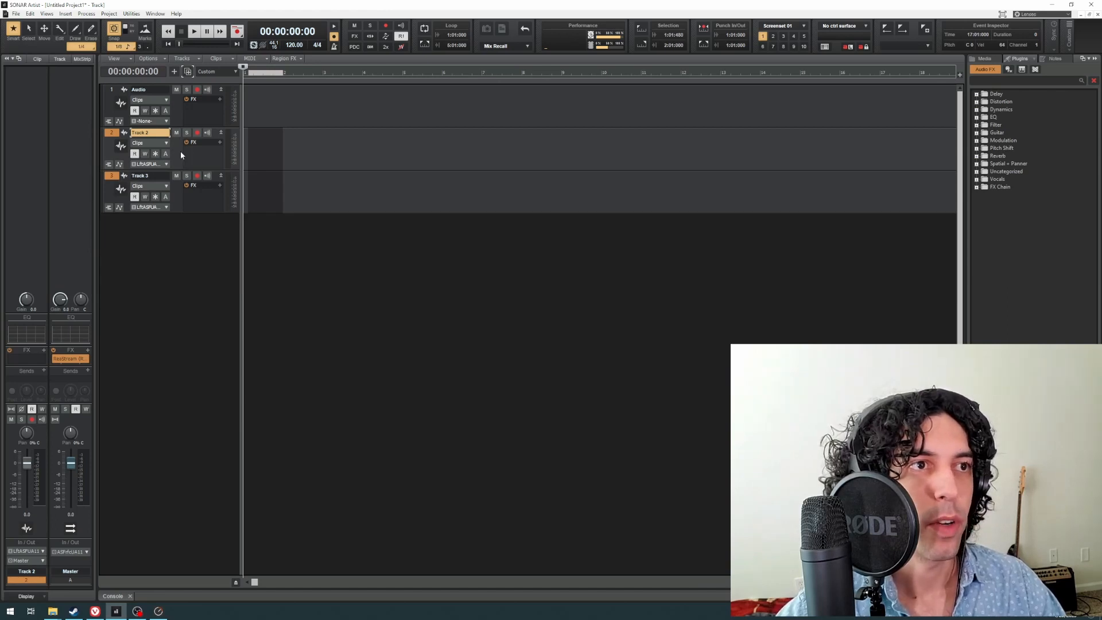
pyautogui.hotkey('ctrl', 'z')
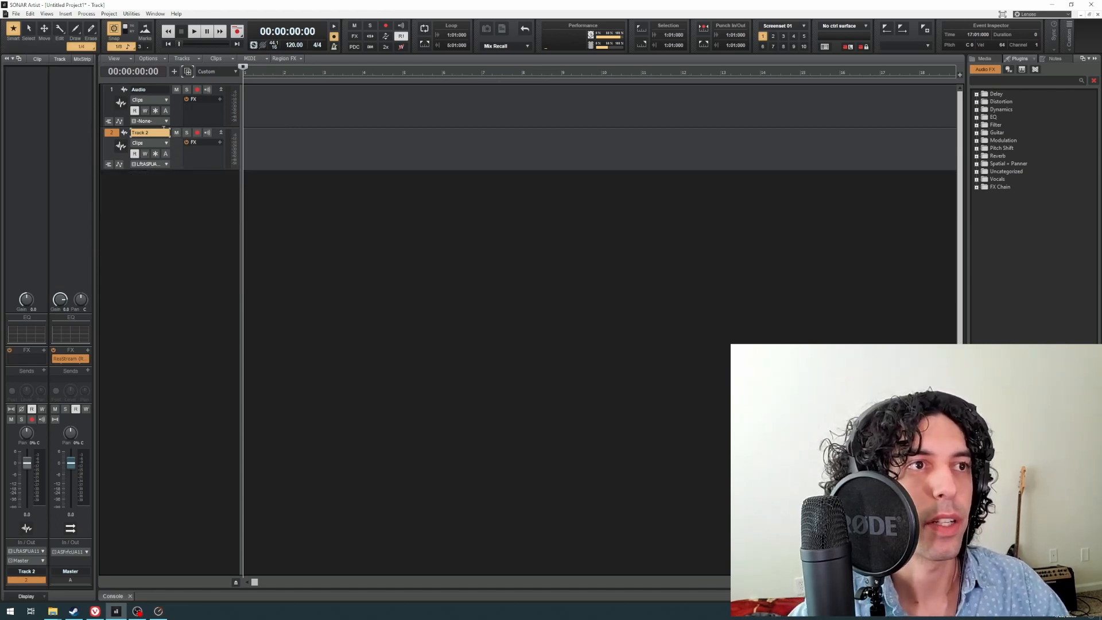
pyautogui.click(175, 122)
pyautogui.click(174, 157)
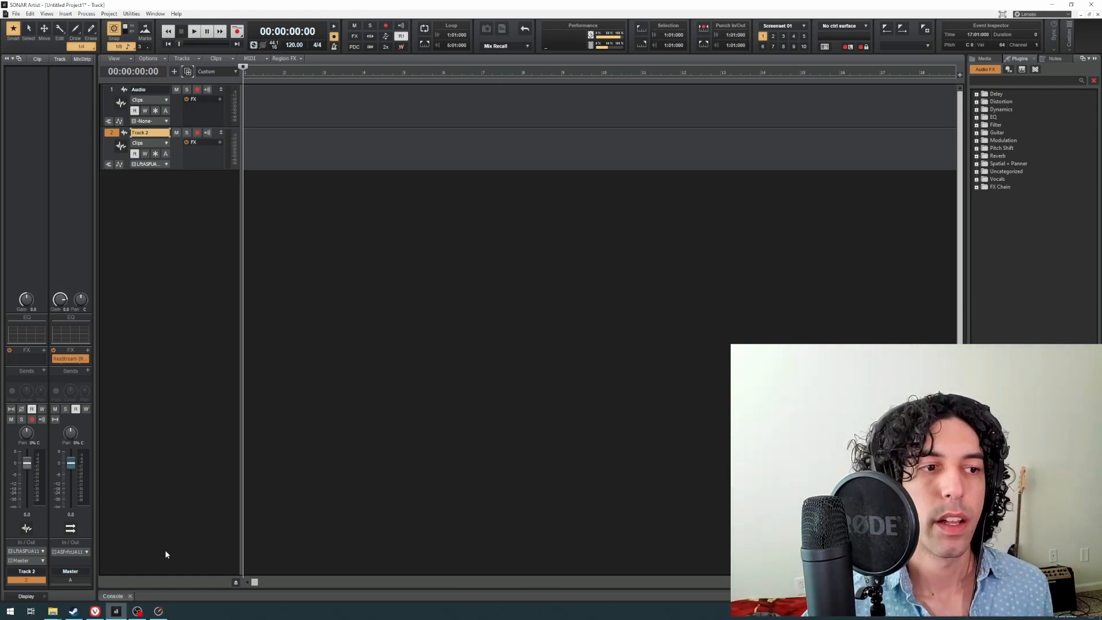
# Step: Switch to RME TotalMix FX to examine the interface's input and output levels, then return to SONAR
pyautogui.moveTo(155, 613)
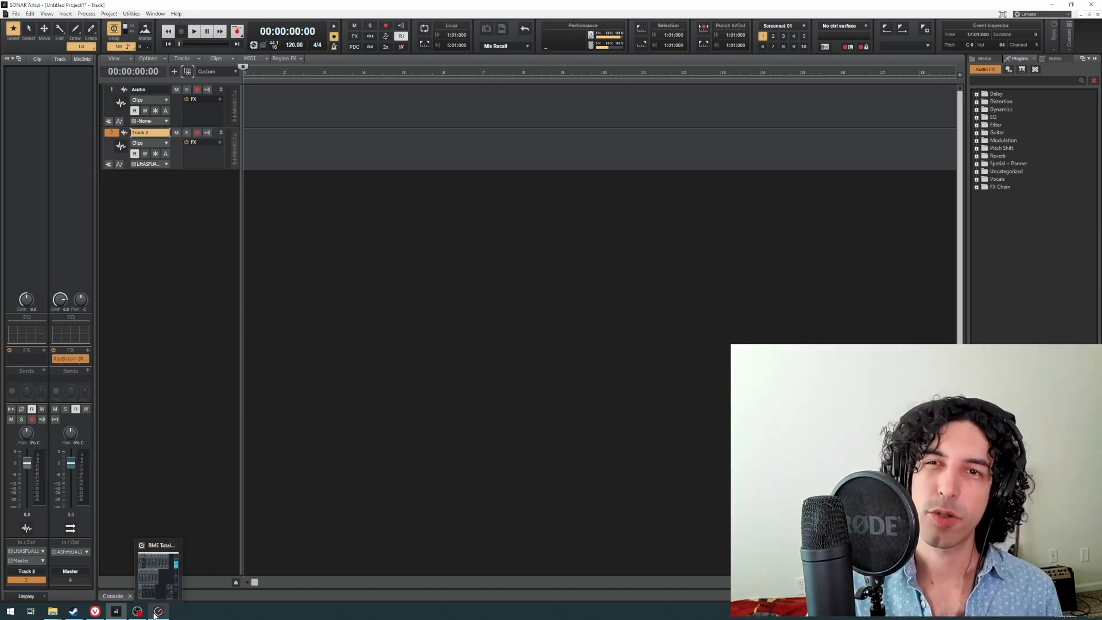
pyautogui.click(155, 614)
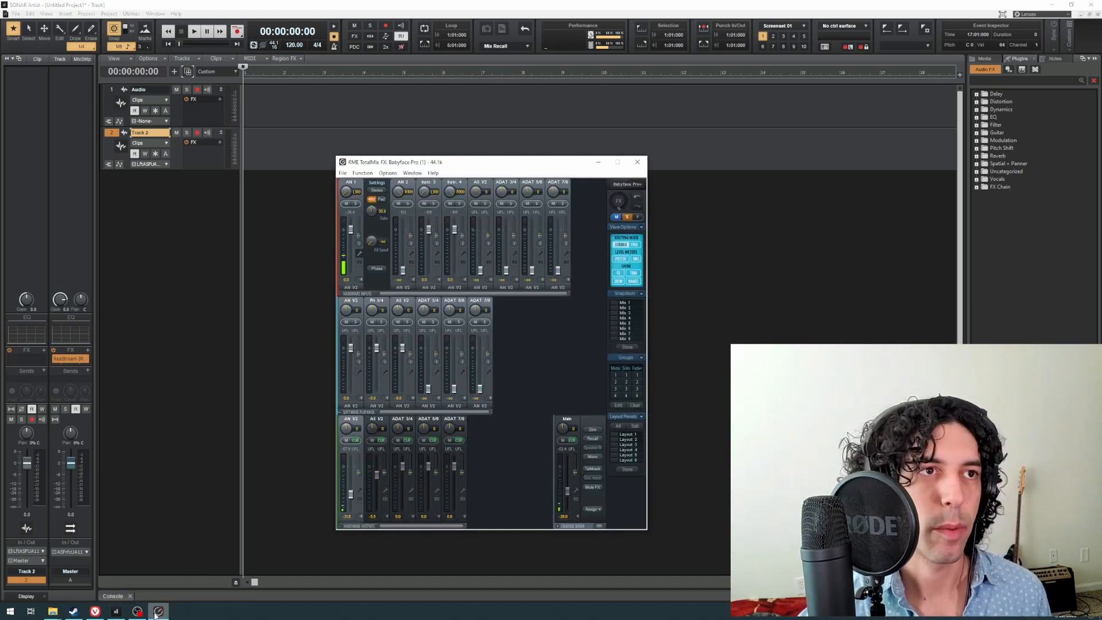
pyautogui.moveTo(483, 164); pyautogui.dragTo(413, 167)
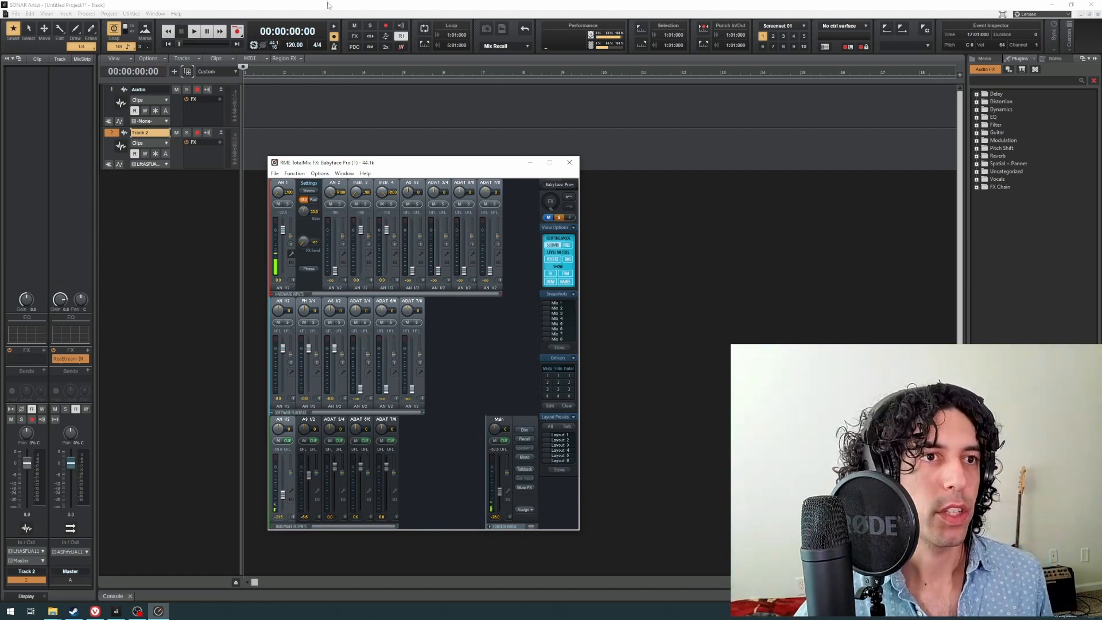
pyautogui.click(327, 5)
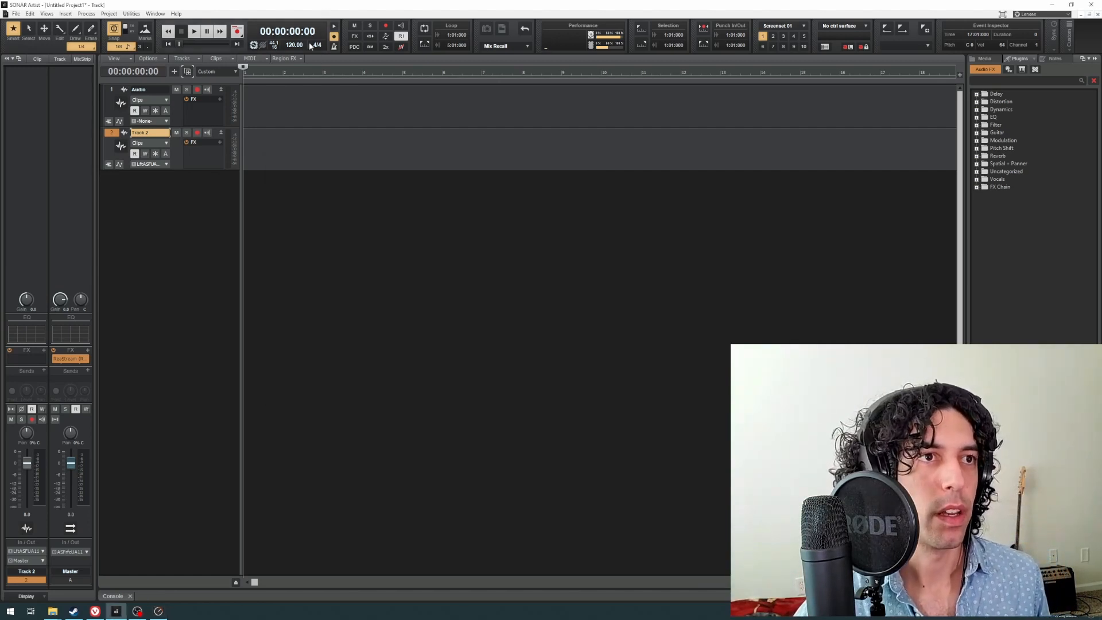
# Step: Arm Track 2 for recording and turn on its input echo
pyautogui.click(199, 134)
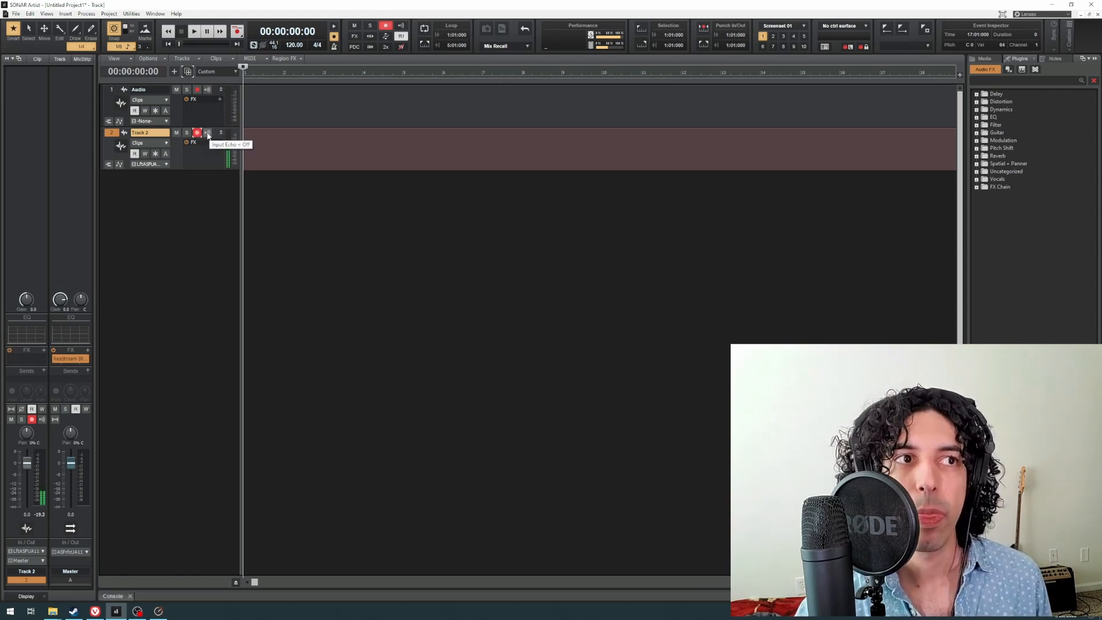
pyautogui.click(207, 134)
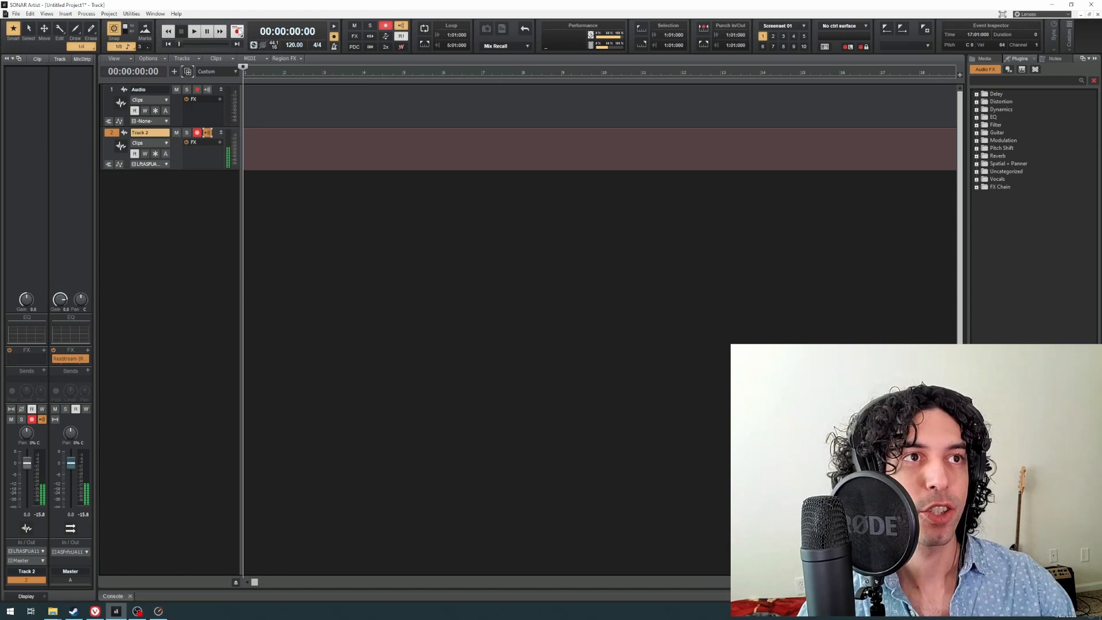
# Step: Record a short take of about 4 seconds on Track 2 from the start of the timeline
pyautogui.click(237, 31)
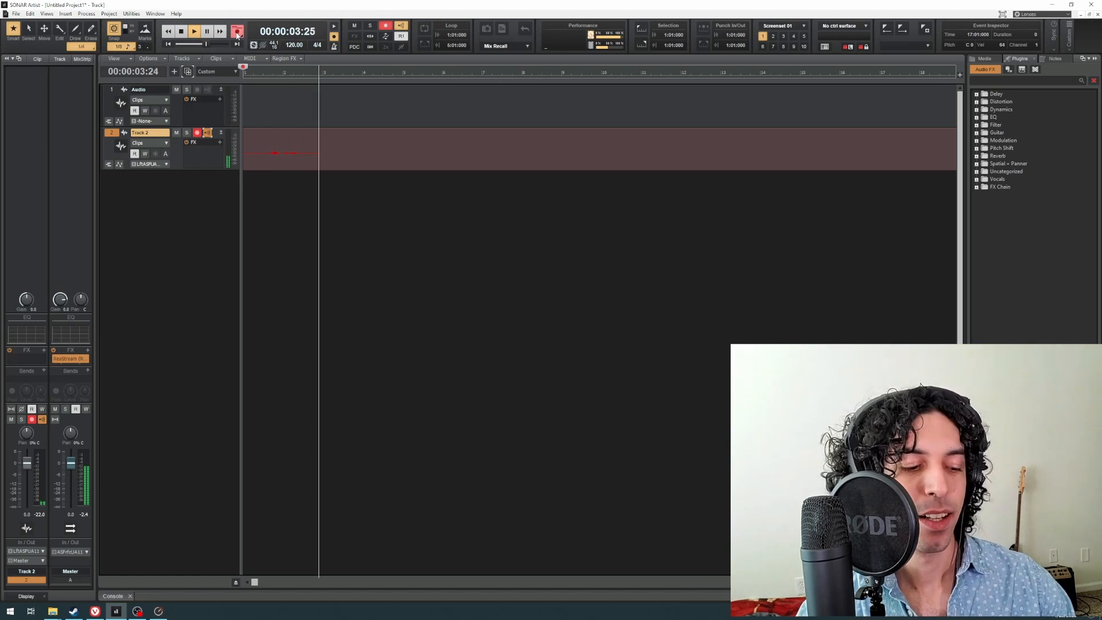
pyautogui.click(237, 32)
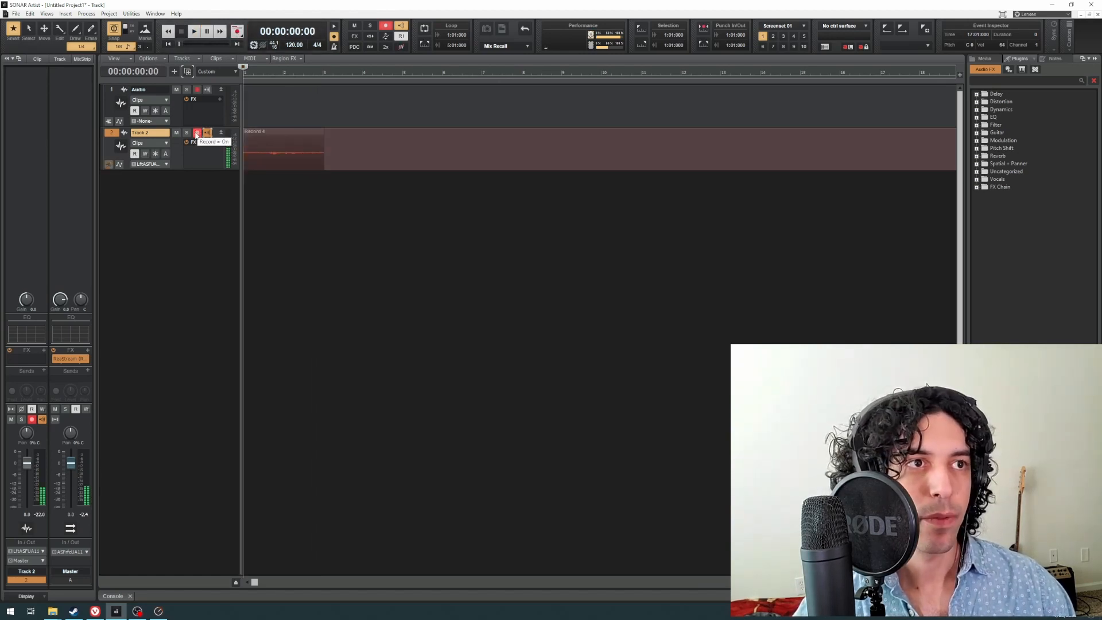
# Step: Turn off Track 2's input echo and play back the recorded take from the beginning
pyautogui.click(208, 134)
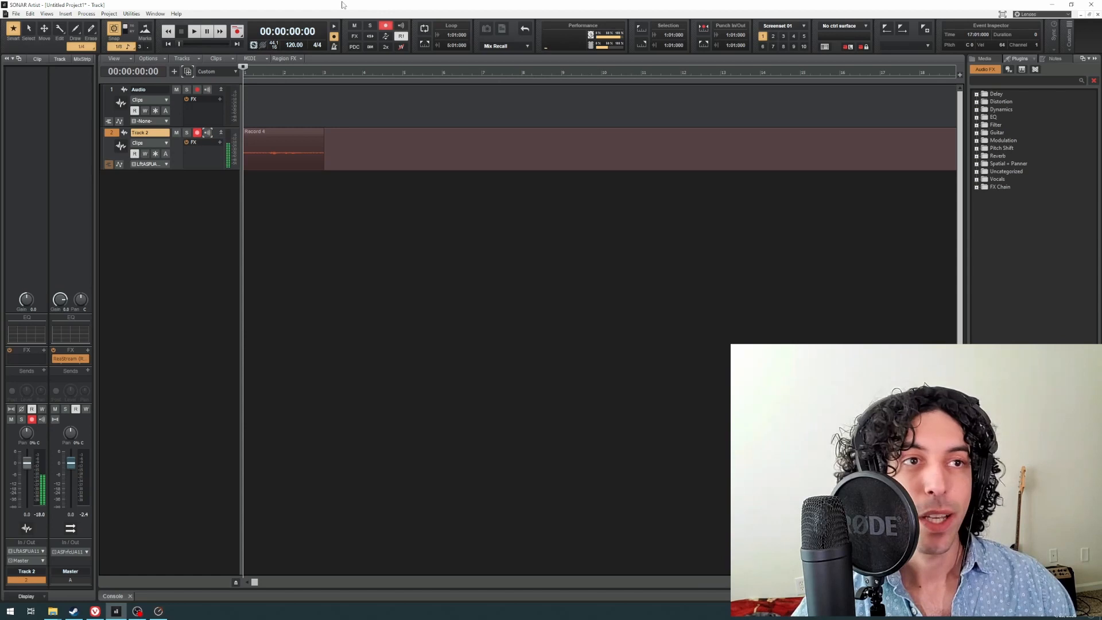
pyautogui.press('space')
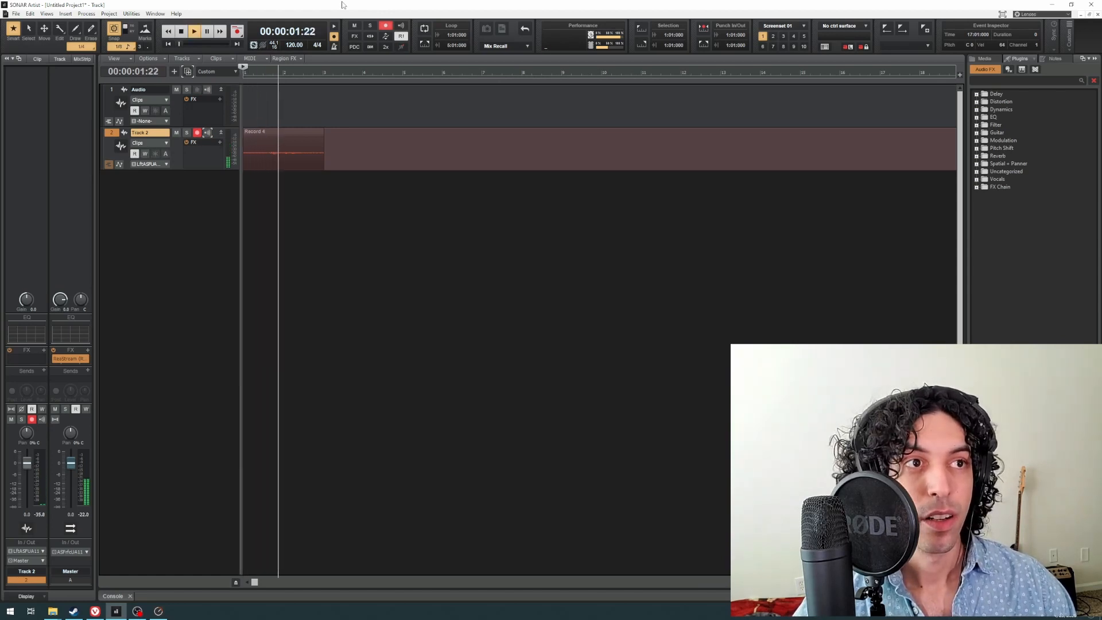
pyautogui.press('space')
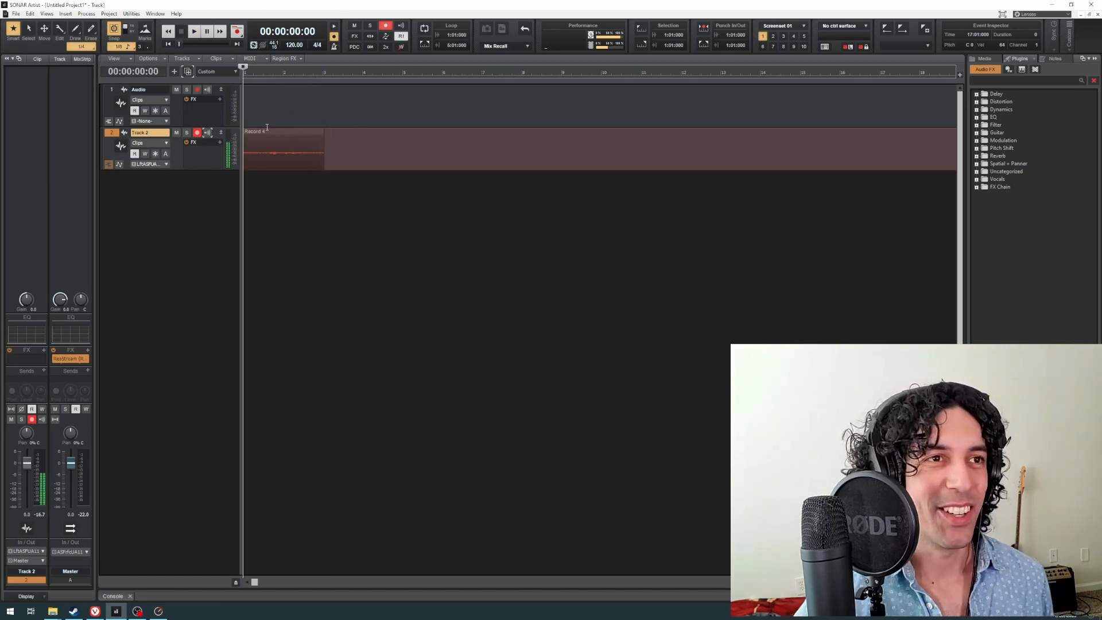
# Step: Delete the old take from Track 2 and record a new guitar take of about 11 seconds with input echo on
pyautogui.click(264, 131)
pyautogui.press('Delete')
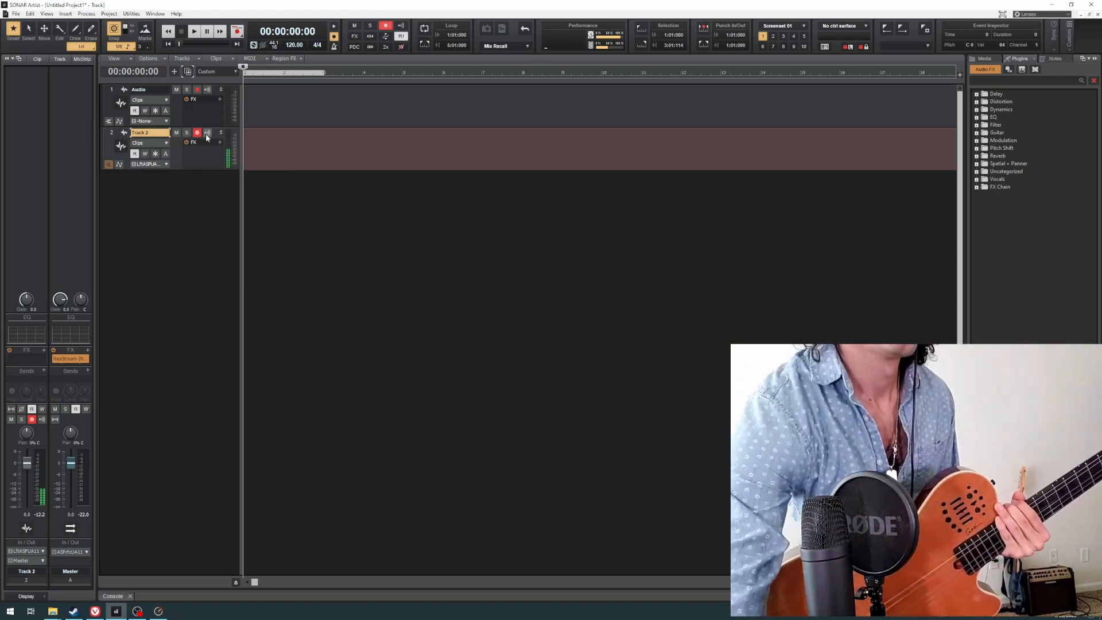
pyautogui.click(238, 32)
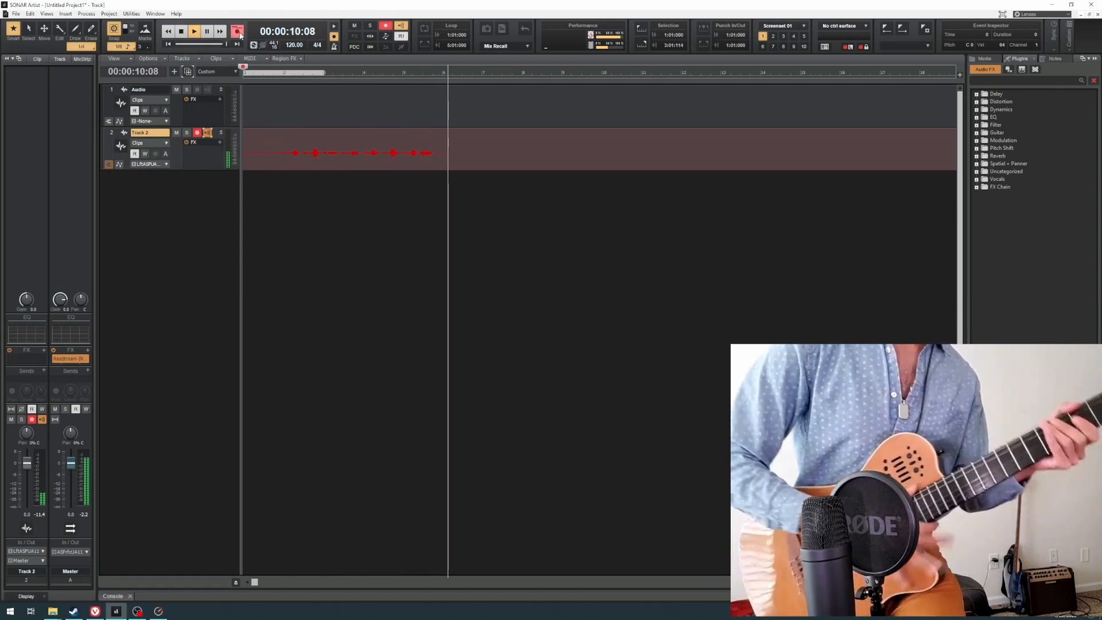
pyautogui.press('space')
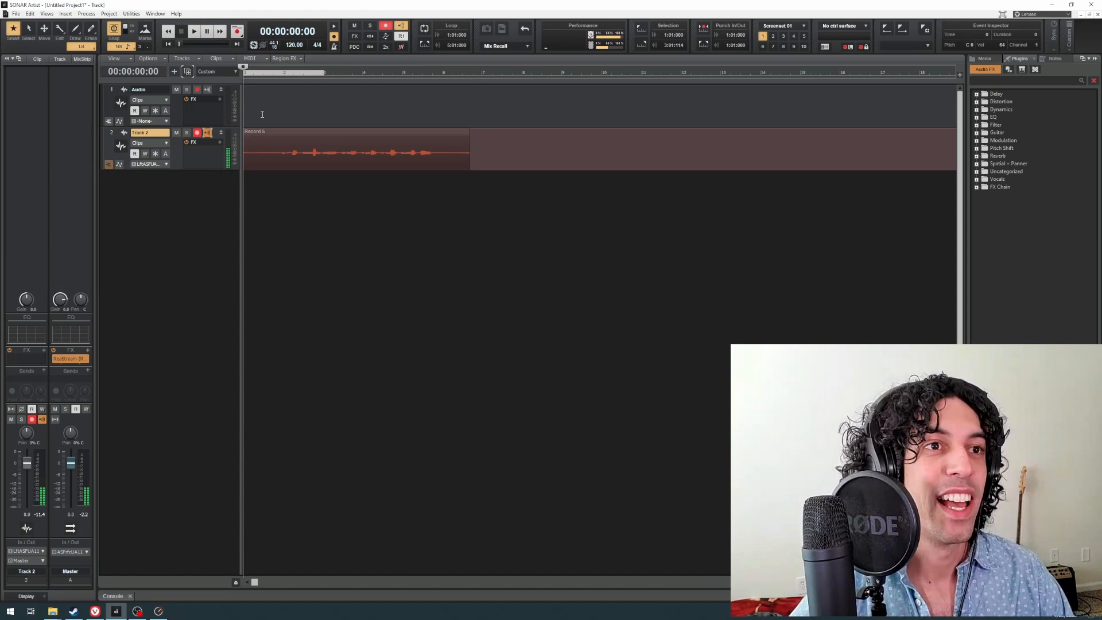
# Step: Play back the new guitar take on Track 2 from the 2-second mark
pyautogui.click(291, 74)
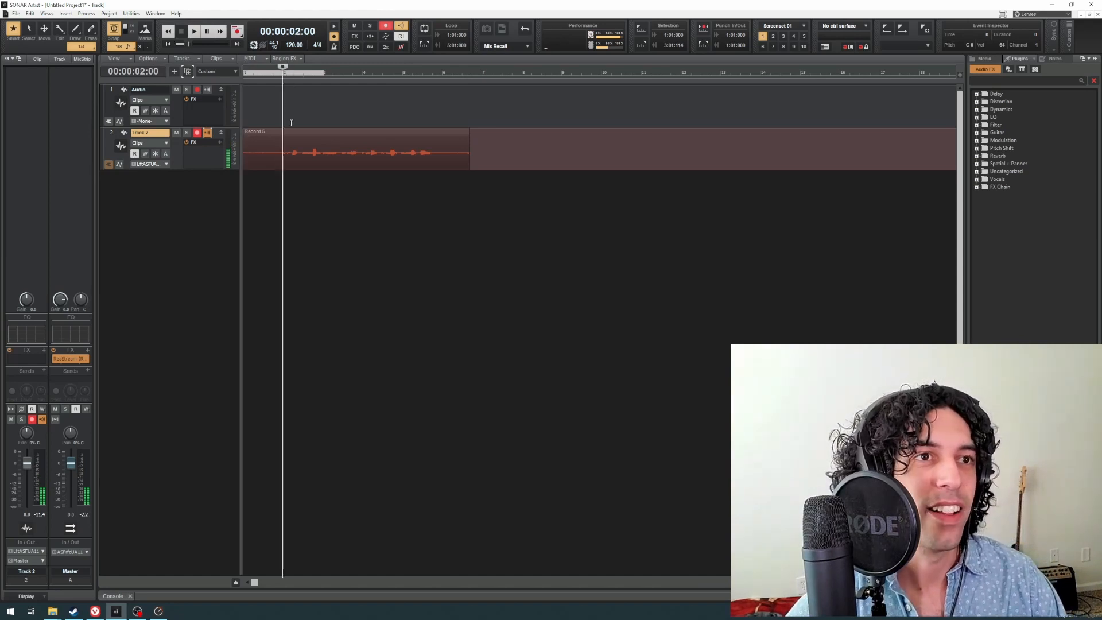
pyautogui.press('space')
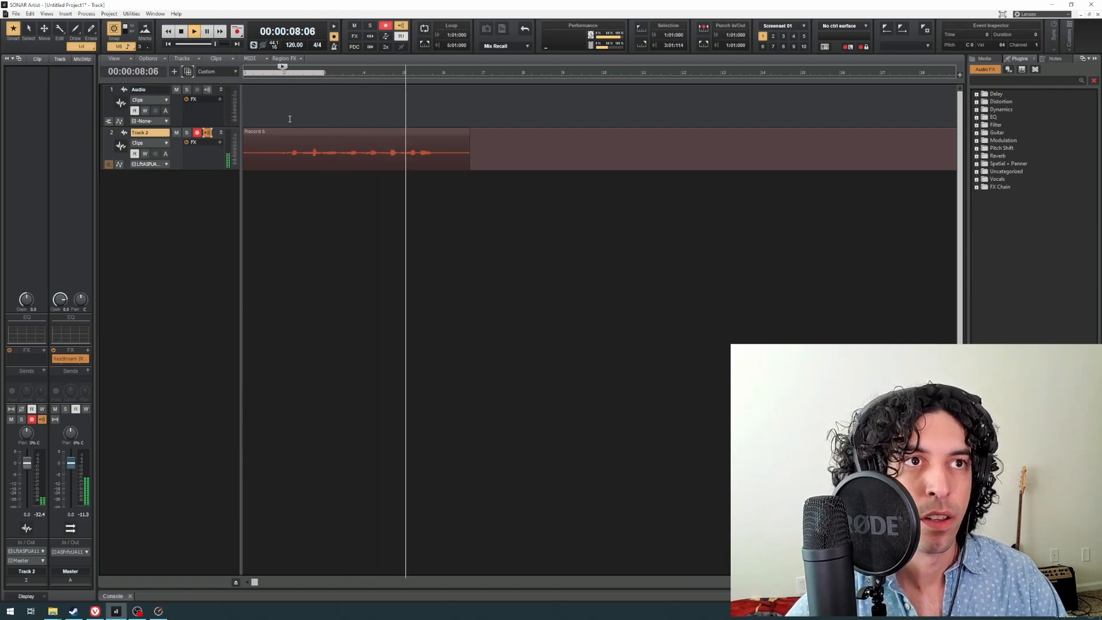
pyautogui.press('space')
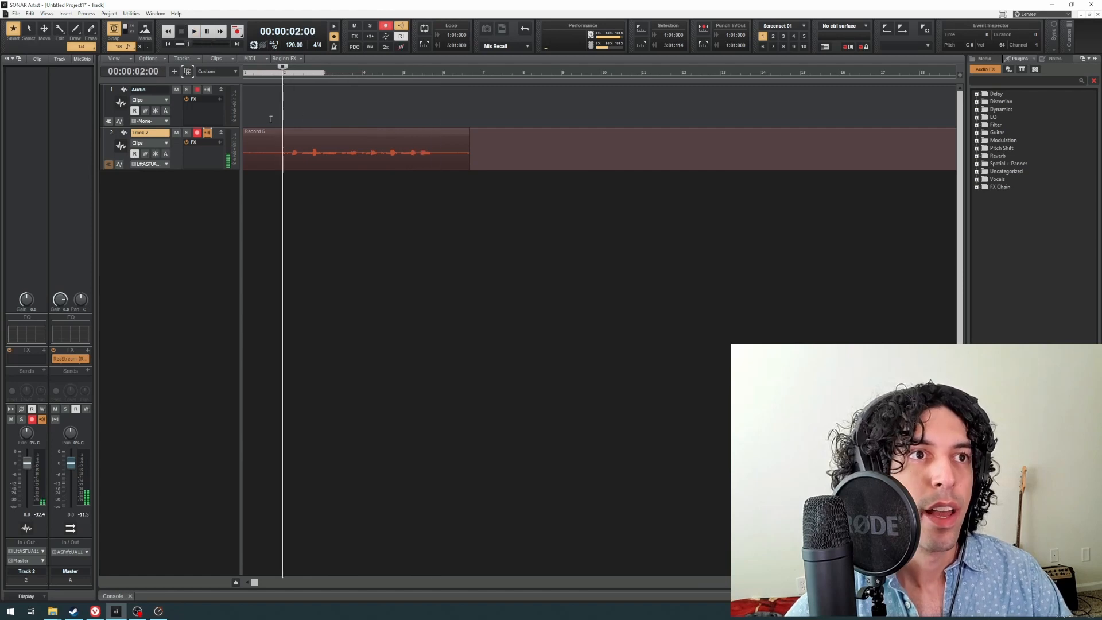
# Step: Trim Track 2's guitar clip to start at 2 seconds and end at 10 seconds, and return the playhead to 2 seconds
pyautogui.moveTo(246, 154); pyautogui.dragTo(280, 162)
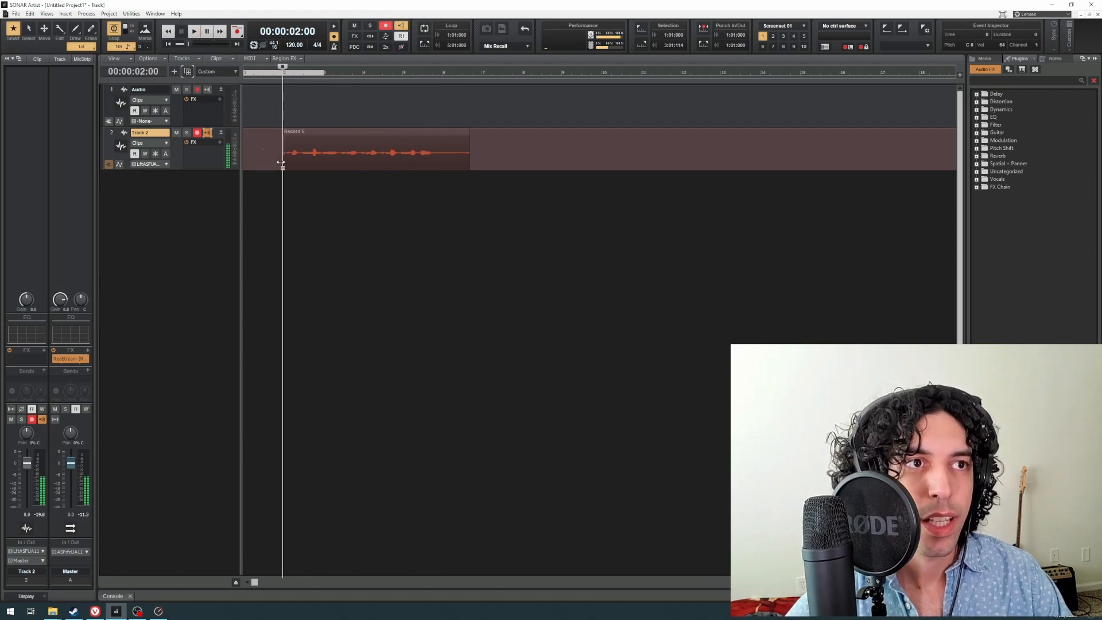
pyautogui.click(332, 135)
pyautogui.click(458, 81)
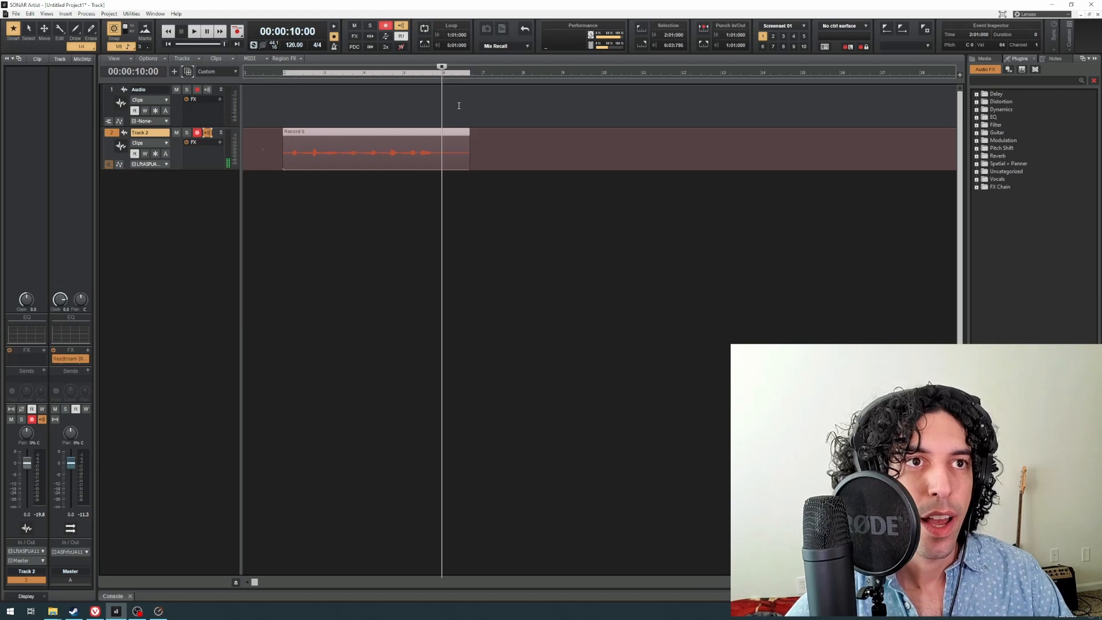
pyautogui.moveTo(470, 146); pyautogui.dragTo(446, 151)
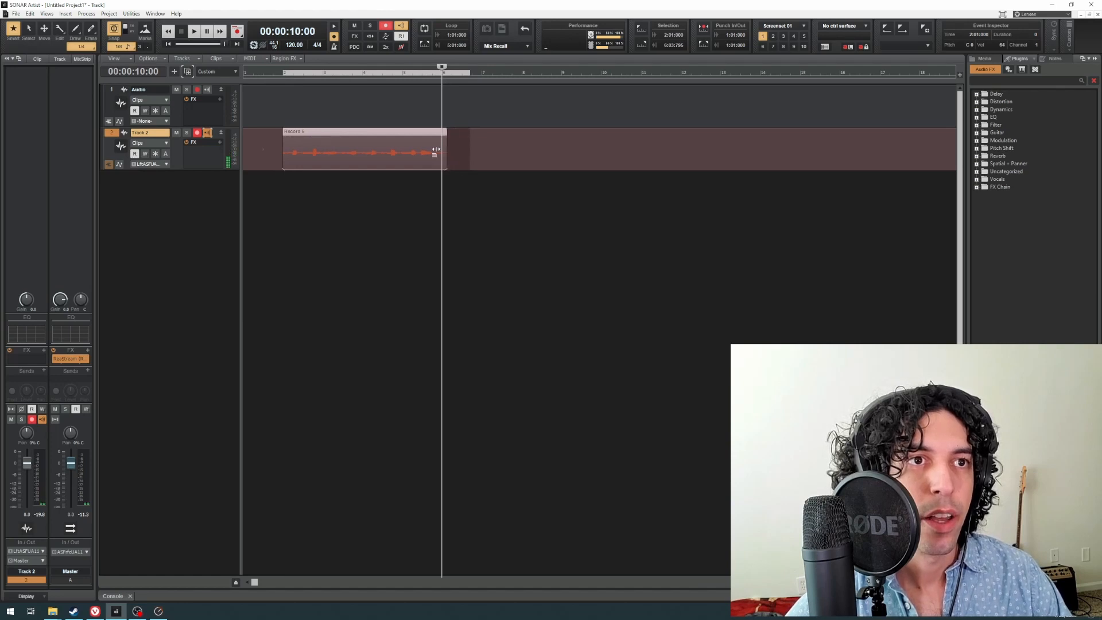
pyautogui.moveTo(352, 134); pyautogui.dragTo(297, 134)
pyautogui.click(280, 79)
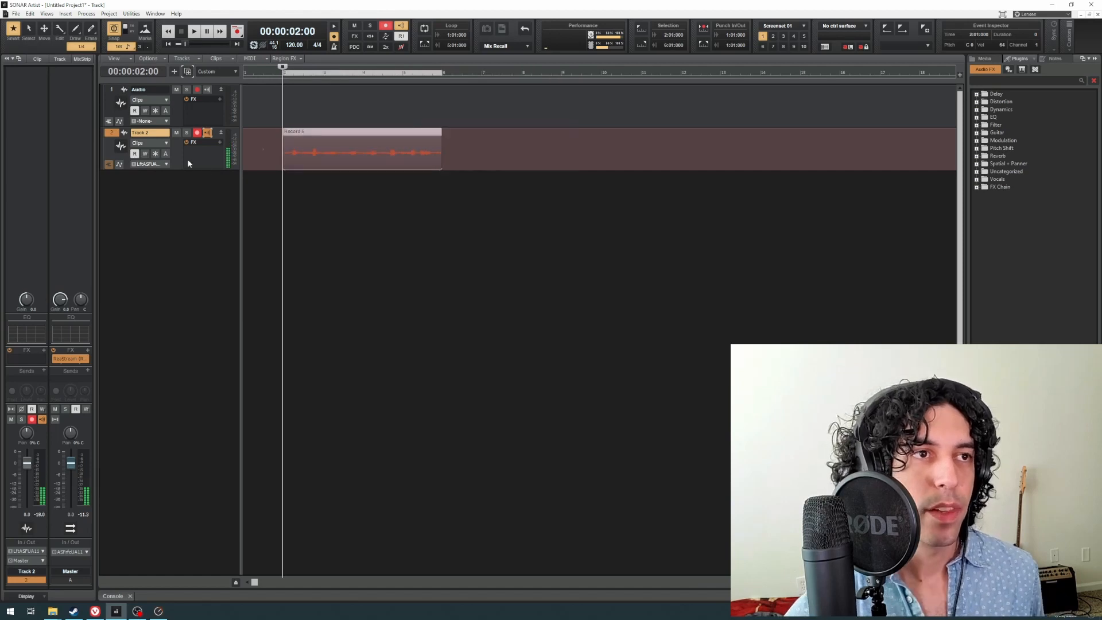
# Step: Turn off Track 2's input echo and record arm, and add an audio track with input Left ASIO Fireface USB Analog 3 (1)
pyautogui.click(208, 133)
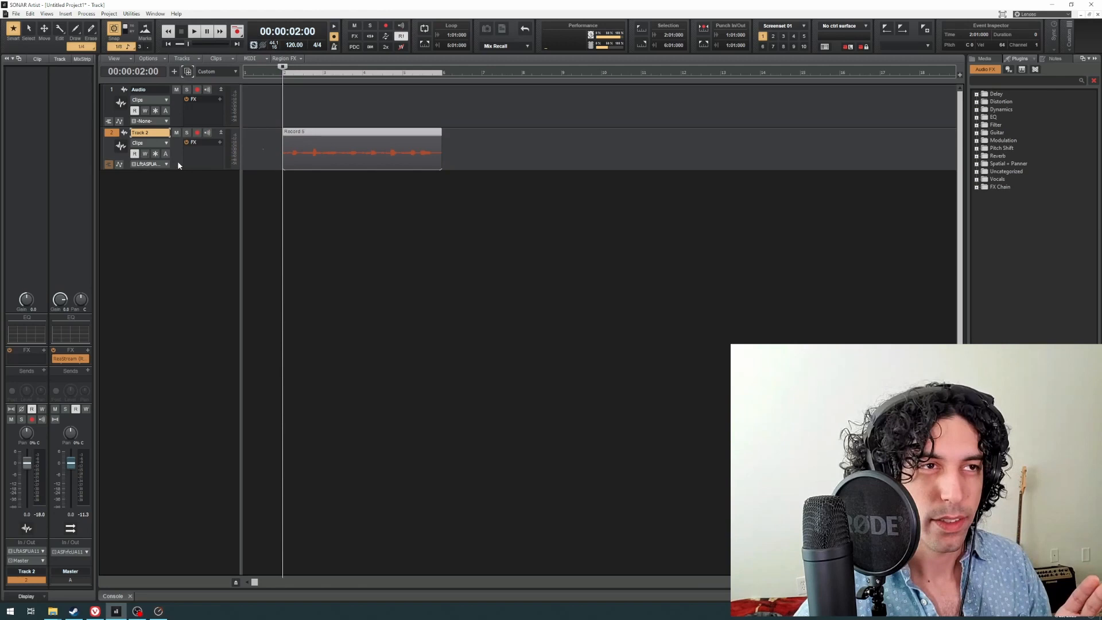
pyautogui.click(174, 71)
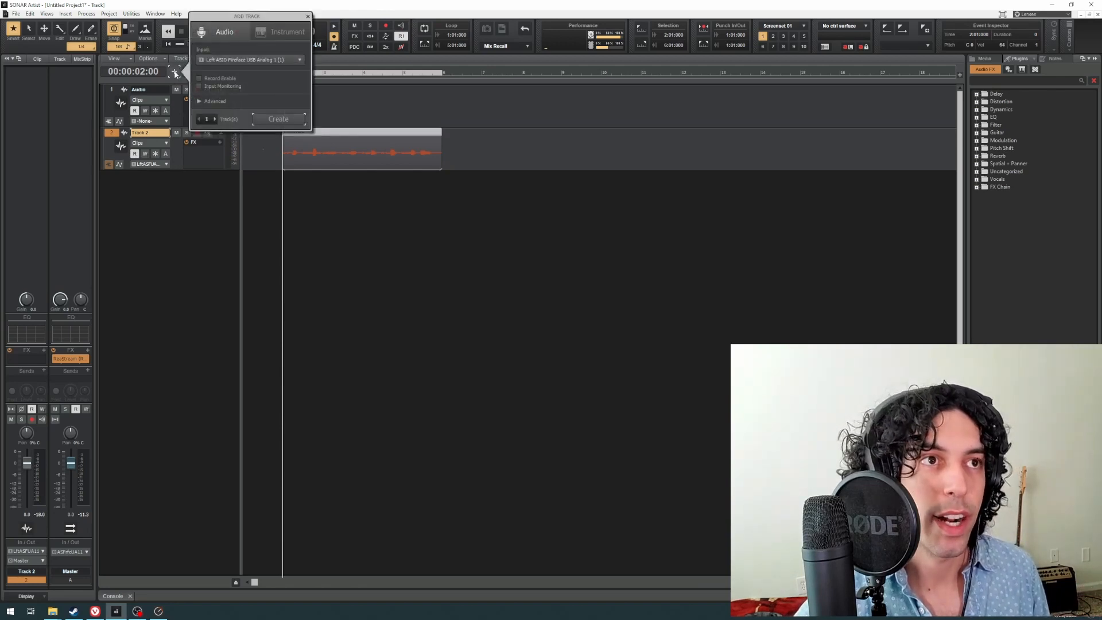
pyautogui.click(265, 61)
pyautogui.moveTo(270, 81)
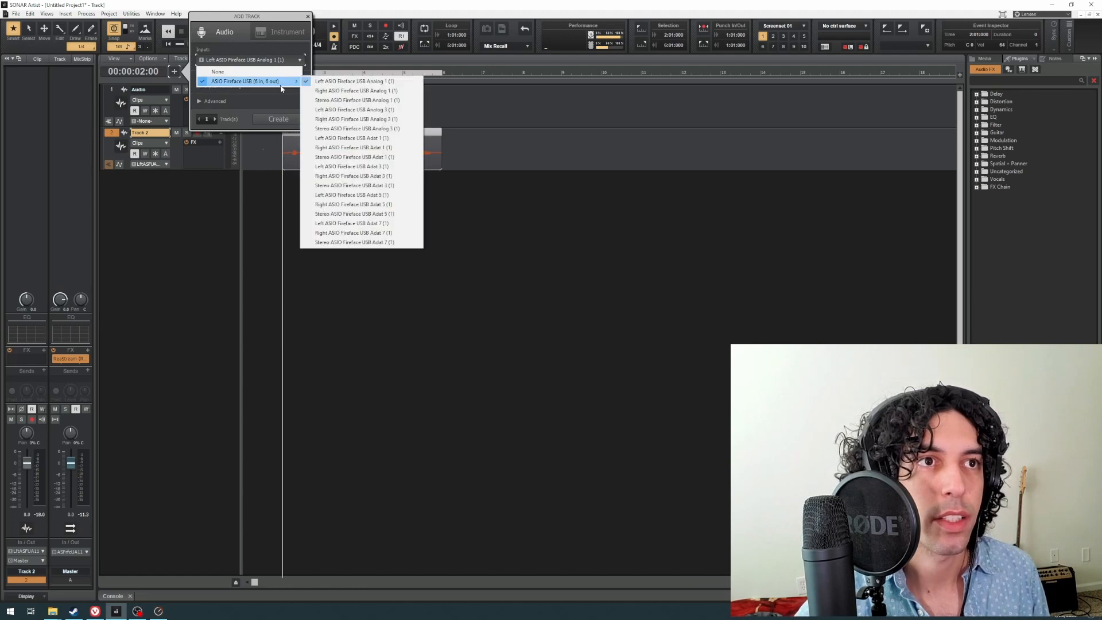
pyautogui.click(340, 111)
pyautogui.click(278, 120)
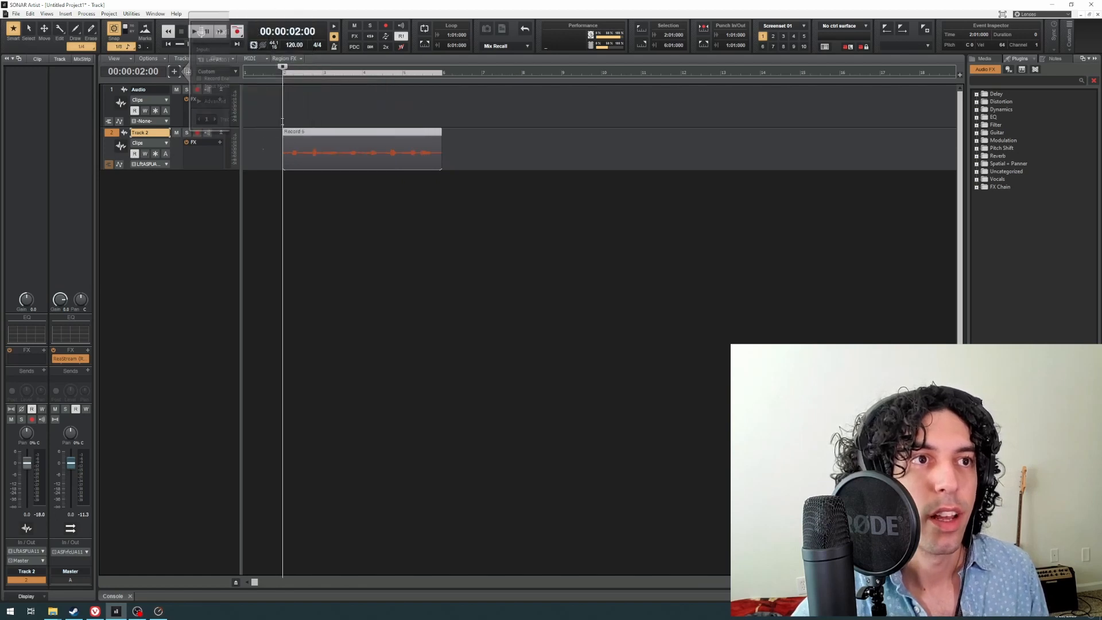
pyautogui.click(221, 177)
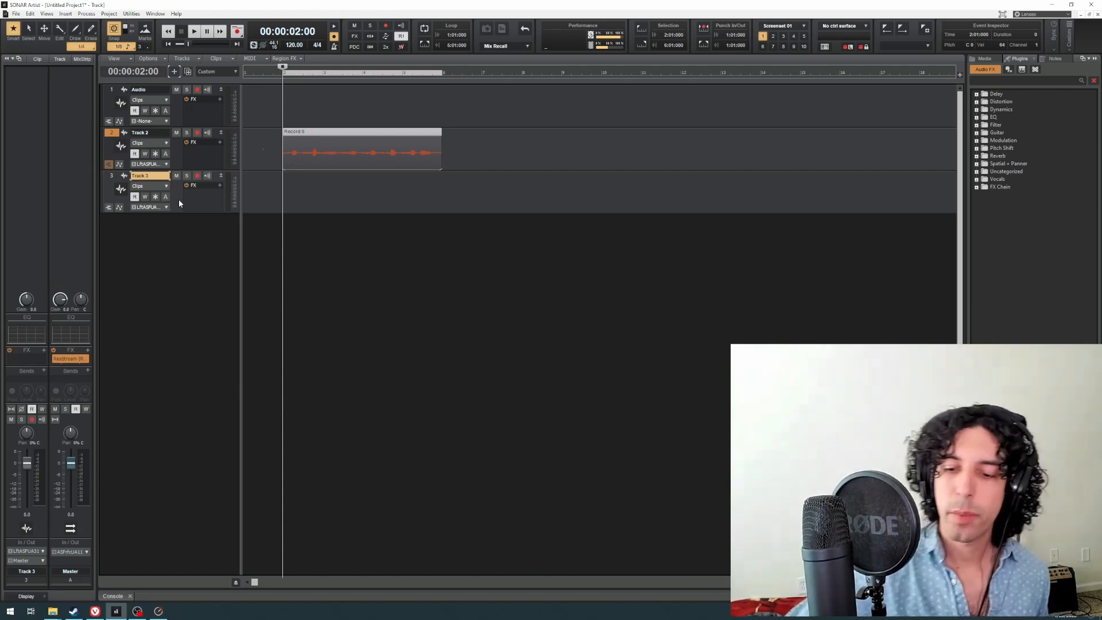
# Step: Mute Track 2, arm Track 3 with input echo on, and record a take of about 11 seconds from the 2-second mark
pyautogui.click(176, 133)
pyautogui.click(197, 176)
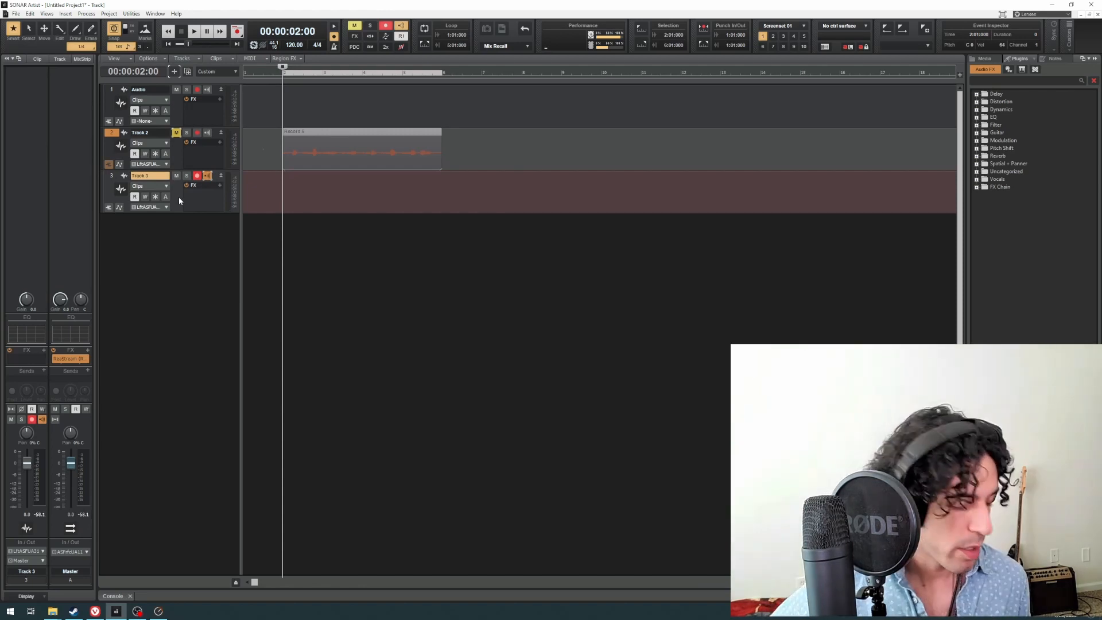
pyautogui.click(238, 33)
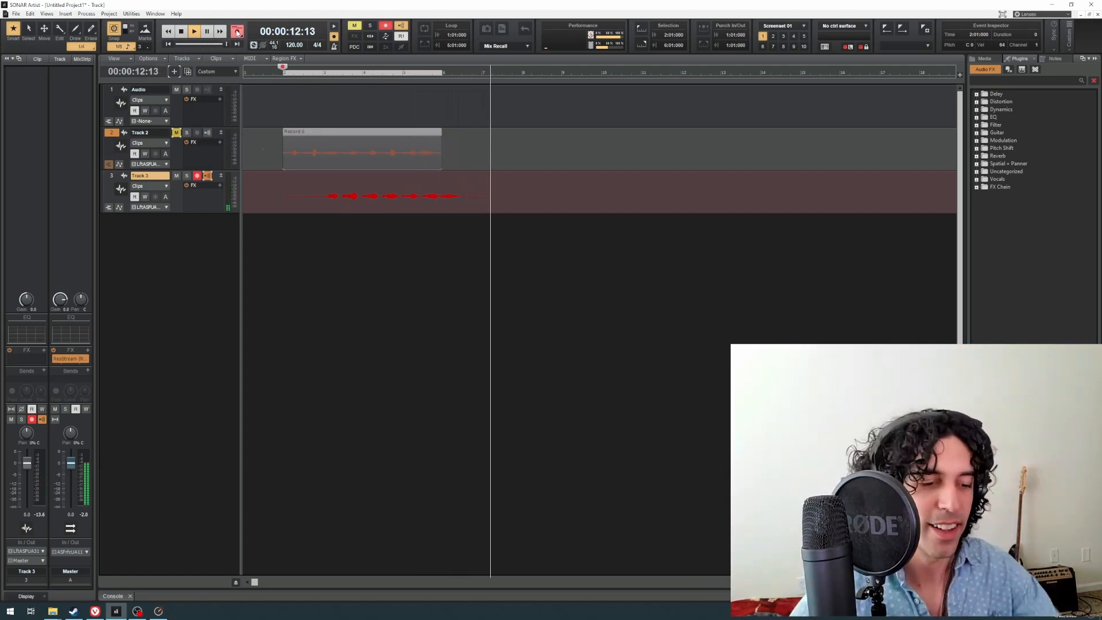
pyautogui.press('space')
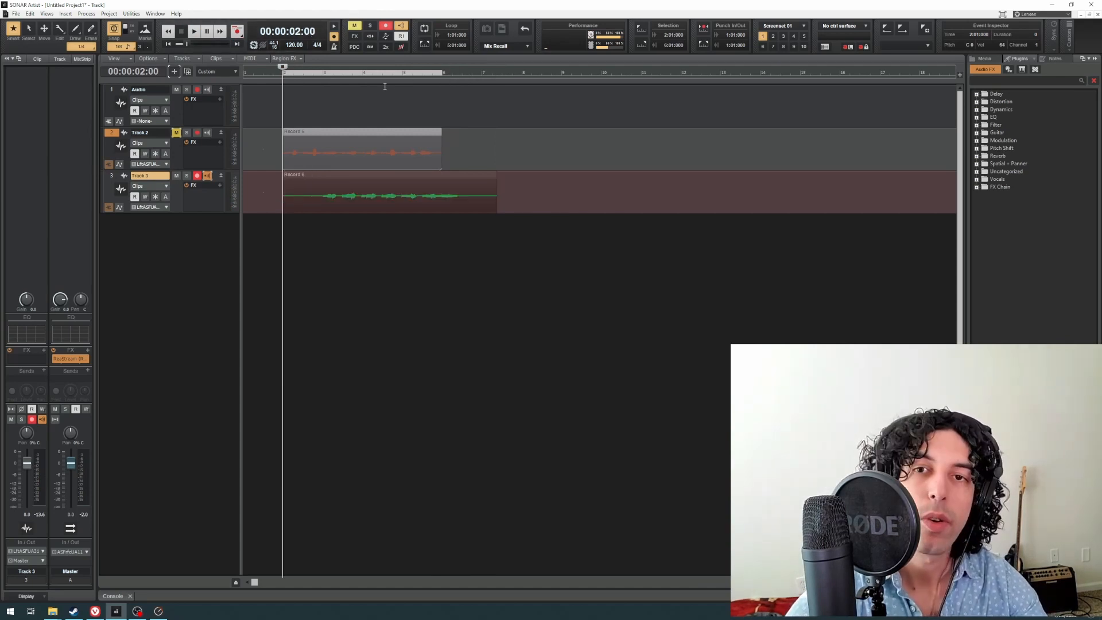
# Step: Unmute and arm Track 2, and record about 13 seconds on Tracks 2 and 3 simultaneously from the 14-second mark
pyautogui.click(521, 78)
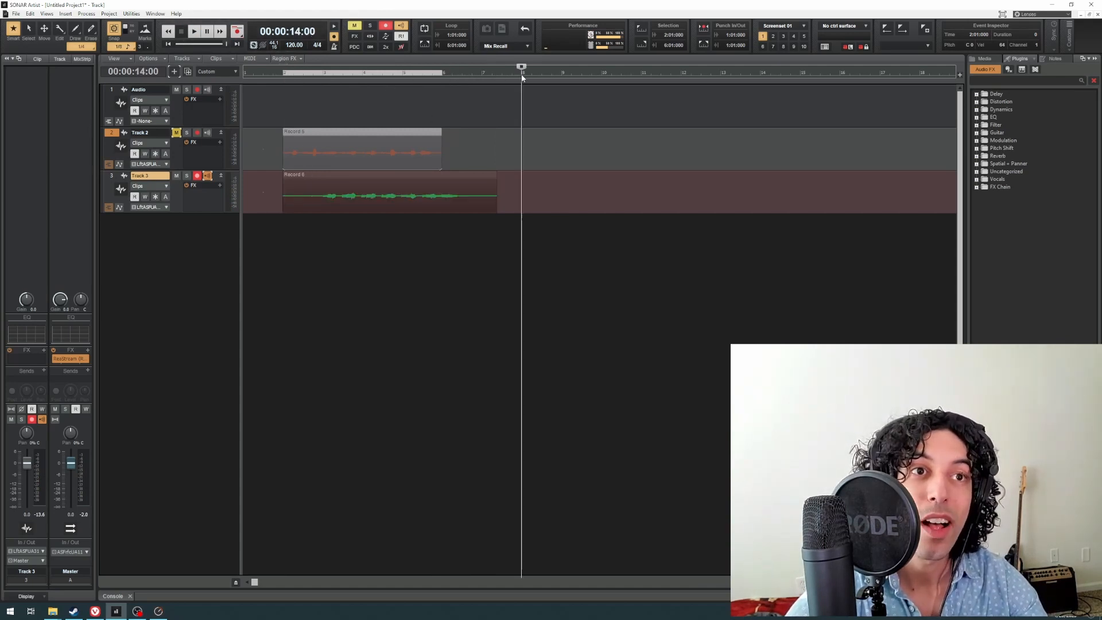
pyautogui.click(177, 133)
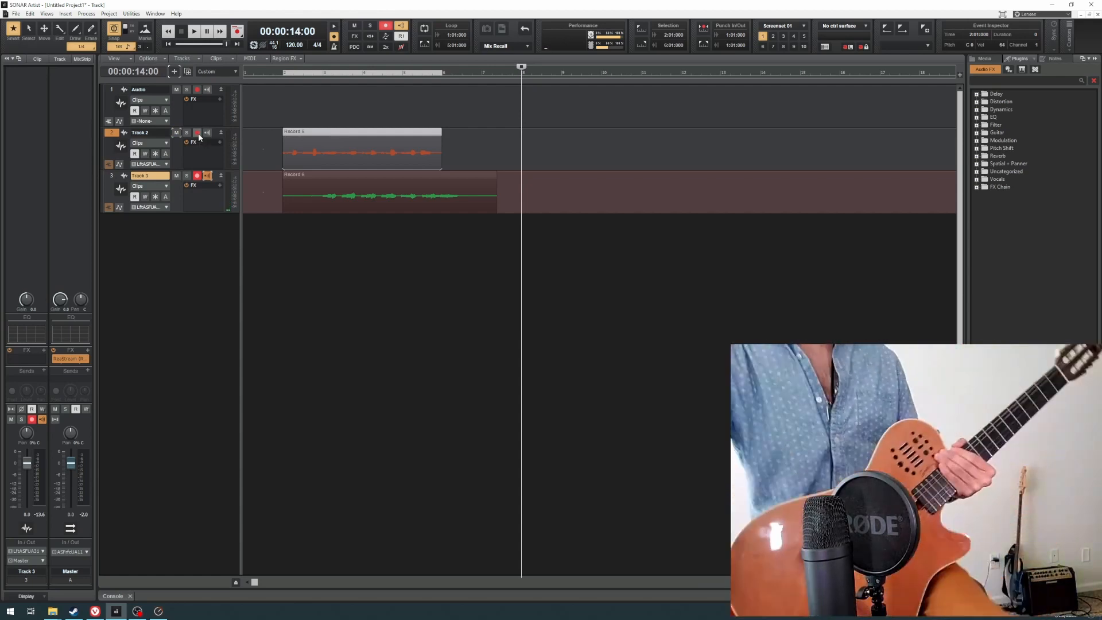
pyautogui.click(198, 133)
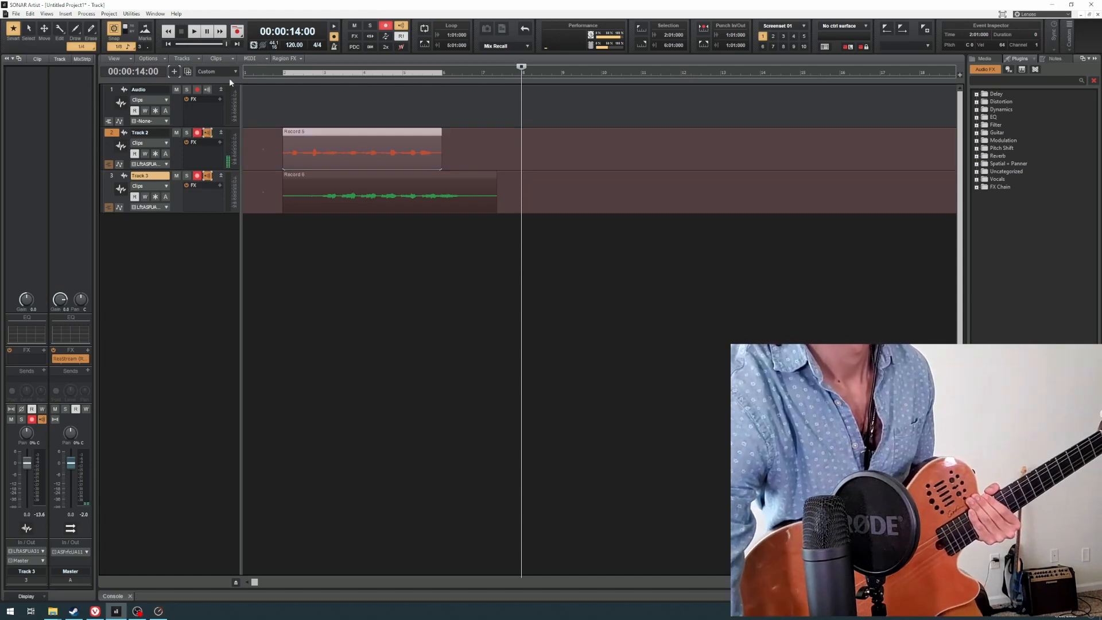
pyautogui.click(239, 32)
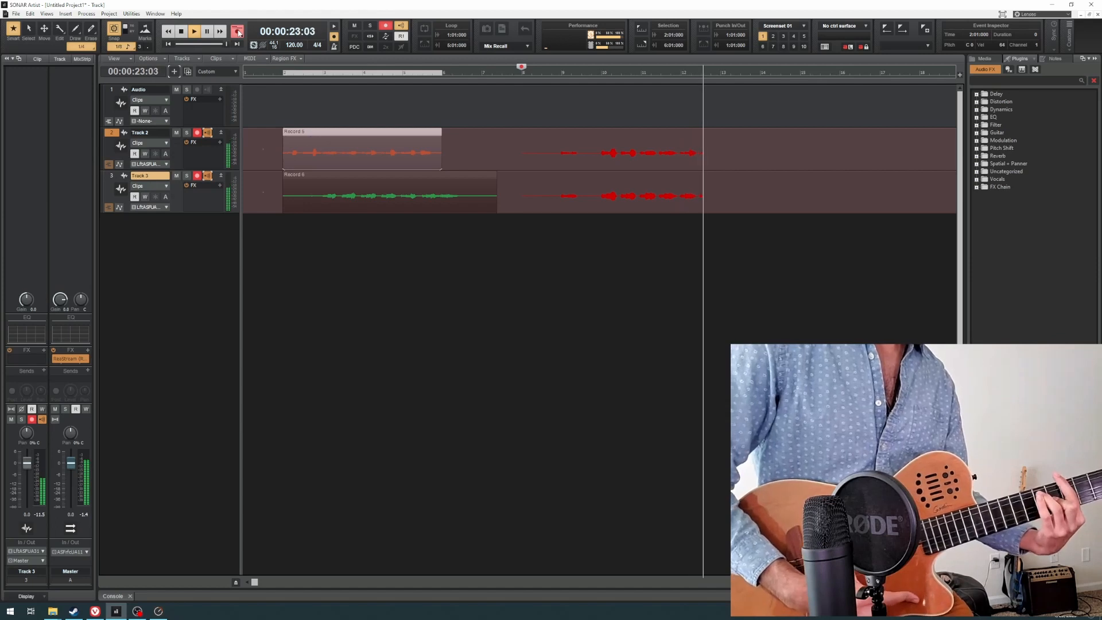
pyautogui.click(237, 32)
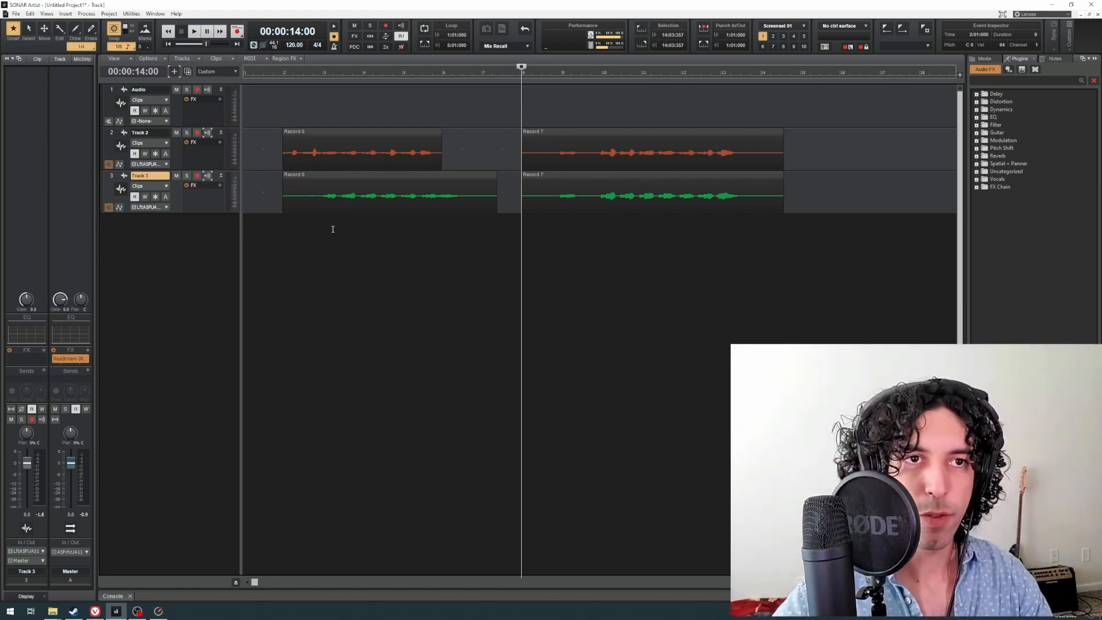
# Step: Mute Track 3 and listen to Track 2's second take alone from the 18-second mark
pyautogui.click(596, 74)
pyautogui.click(600, 74)
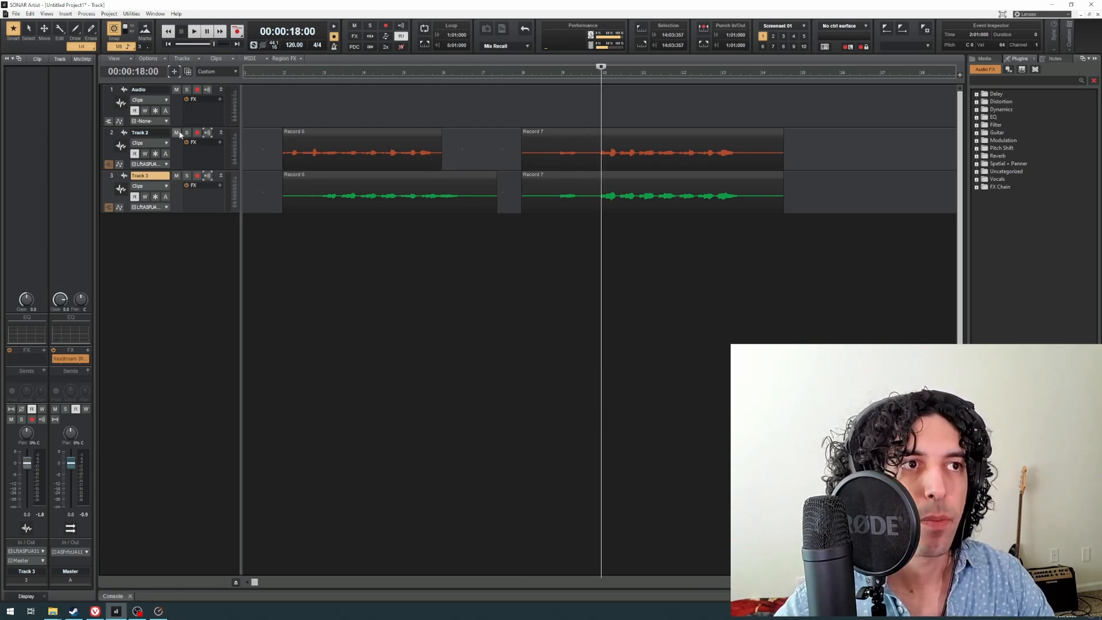
pyautogui.click(176, 176)
pyautogui.press('space')
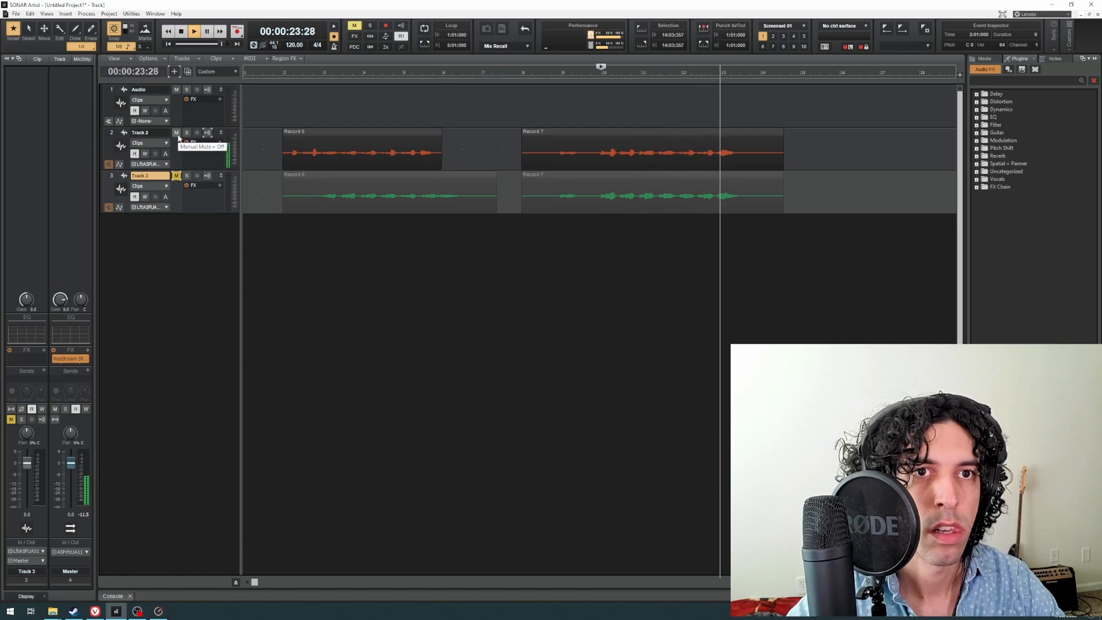
pyautogui.press('space')
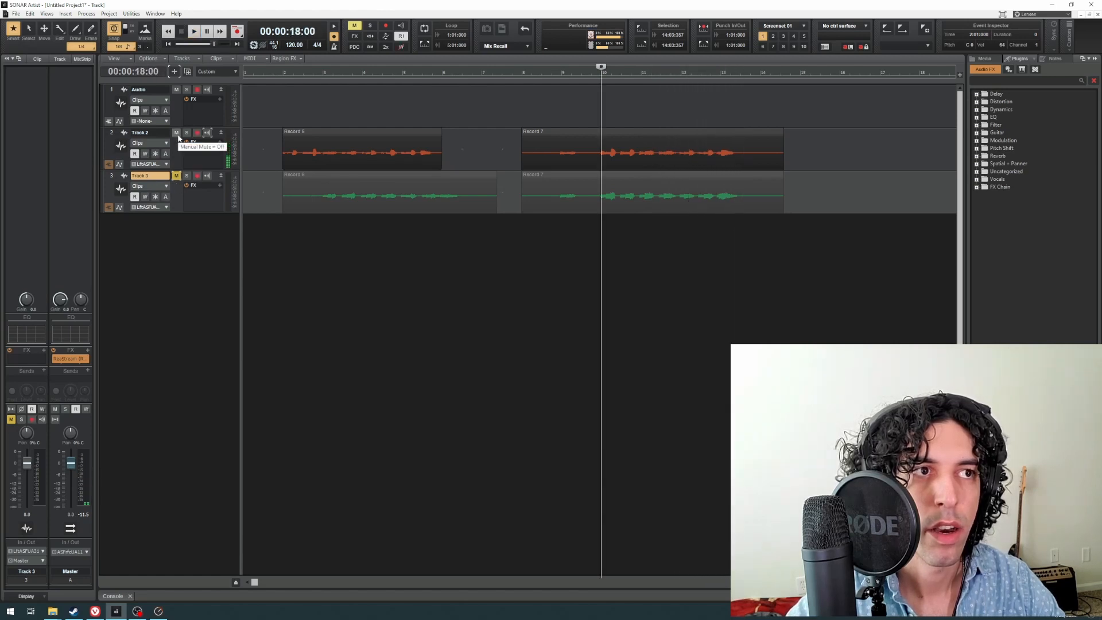
# Step: Mute Track 2, unmute Track 3, and listen to Track 3's second take alone from the 18-second mark
pyautogui.click(177, 134)
pyautogui.click(177, 177)
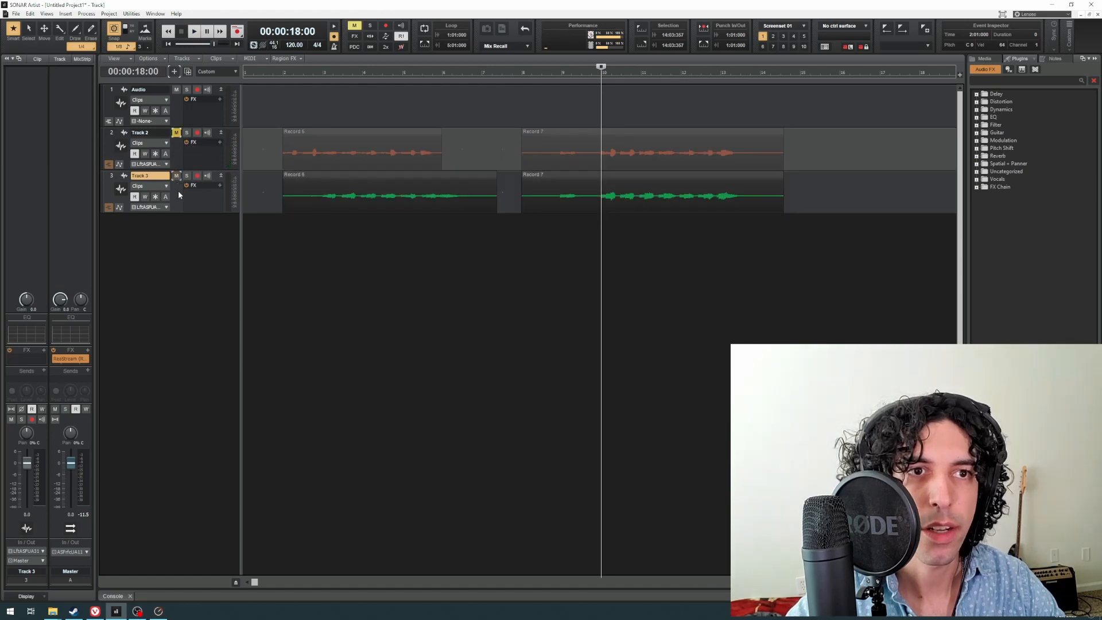
pyautogui.press('space')
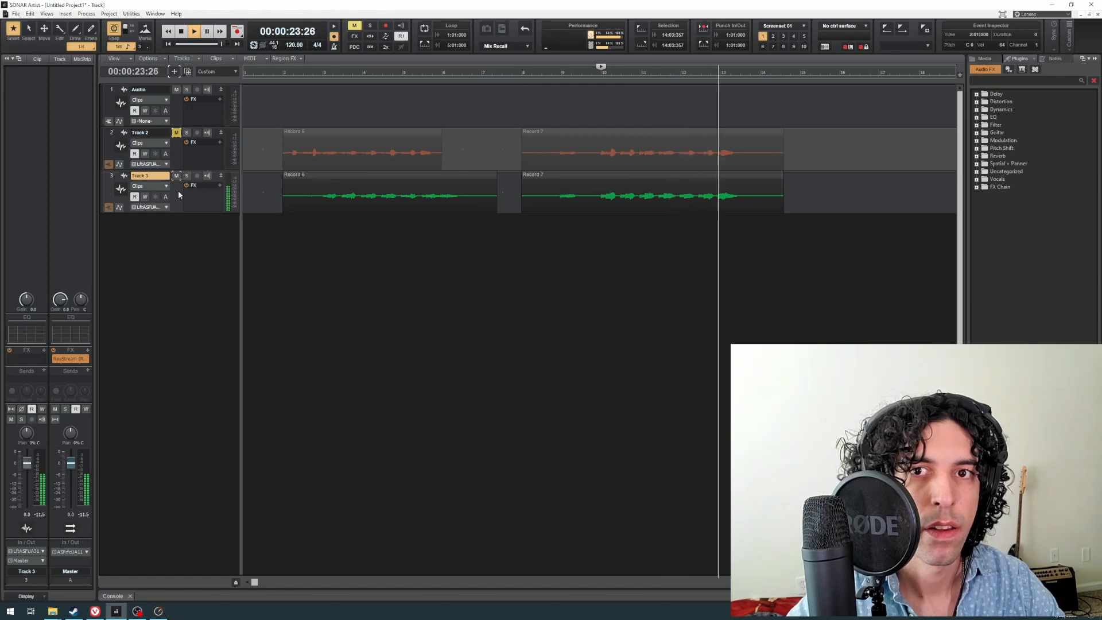
pyautogui.press('space')
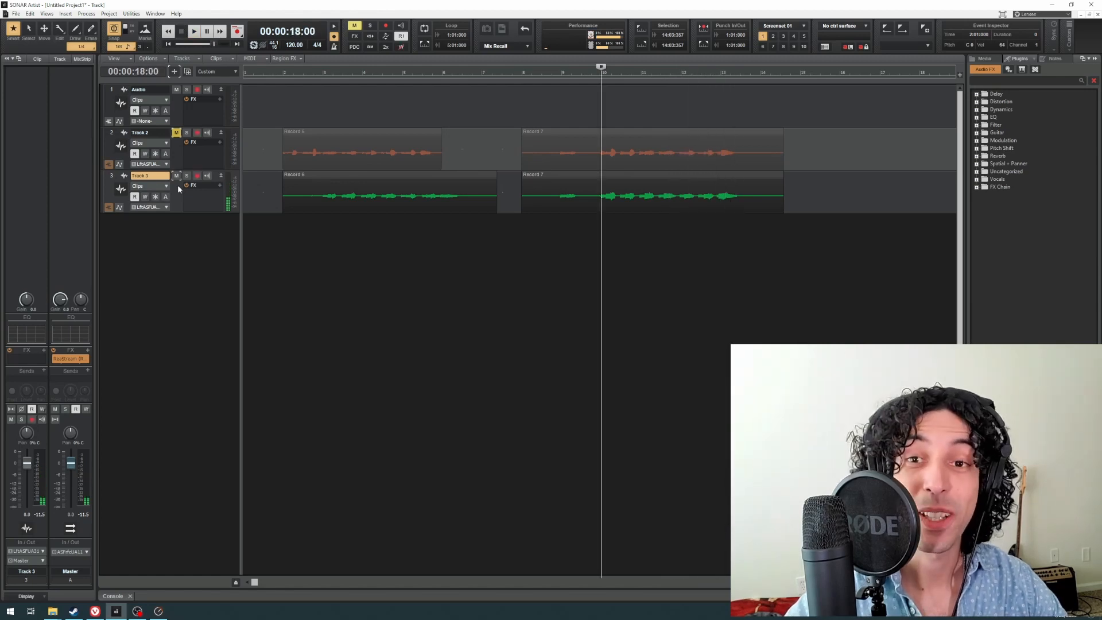
# Step: Unmute Track 2 and play both tracks together from the 18-second mark
pyautogui.click(181, 152)
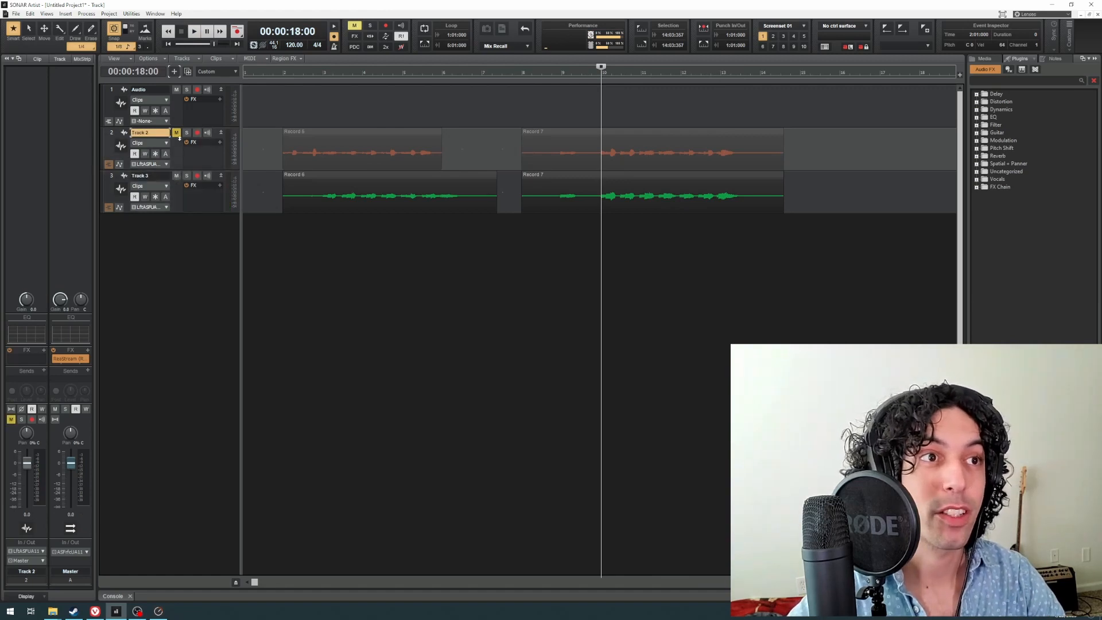
pyautogui.click(176, 133)
pyautogui.press('space')
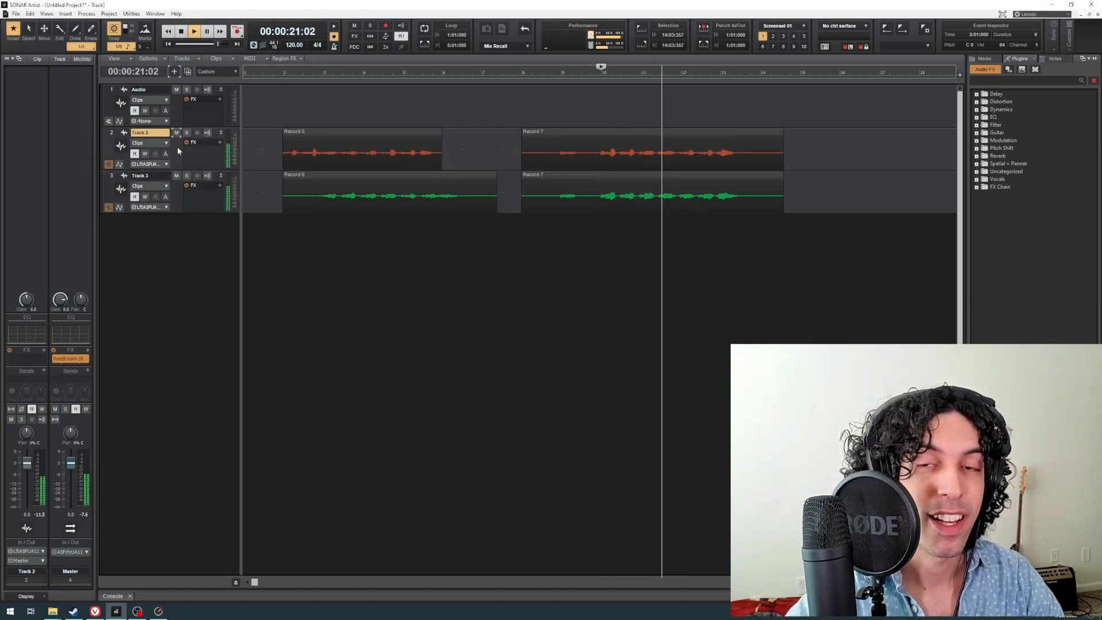
pyautogui.press('space')
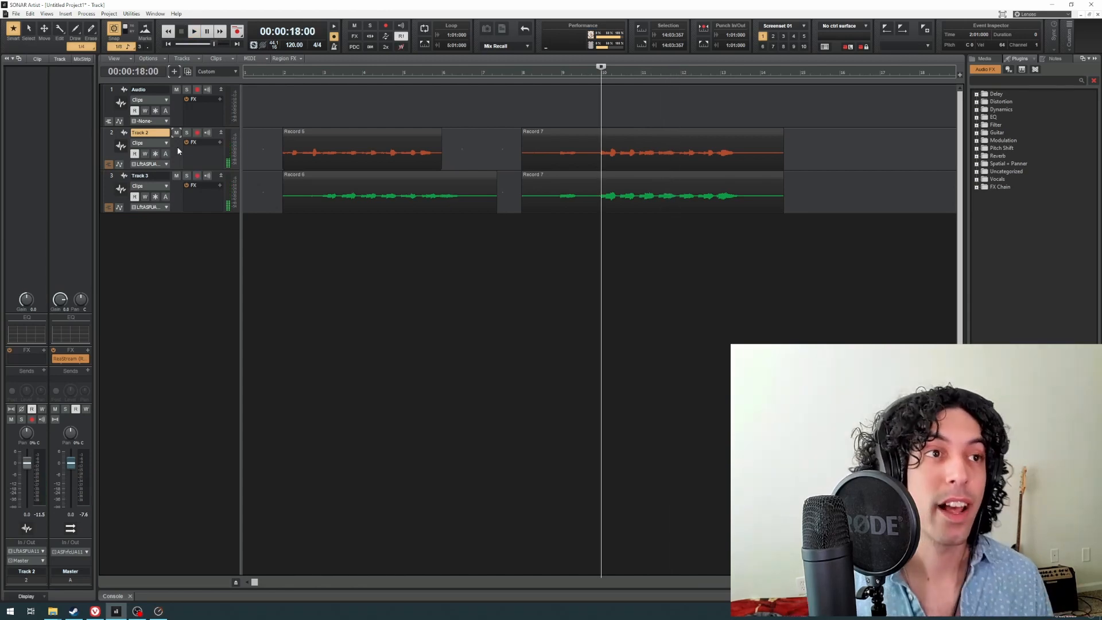